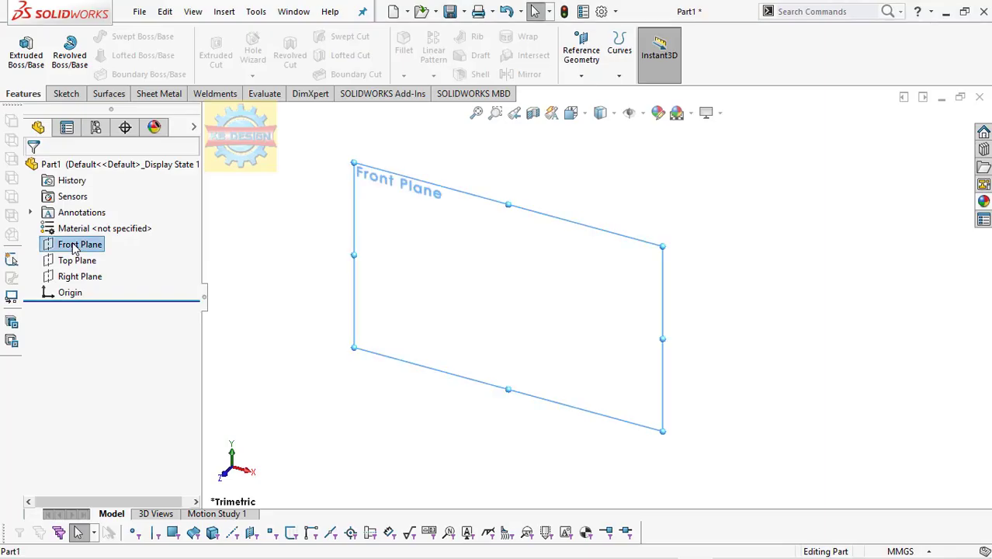
# Draw a center rectangle from the origin in a new Front Plane sketch
pyautogui.click(86, 225)
pyautogui.click(110, 56)
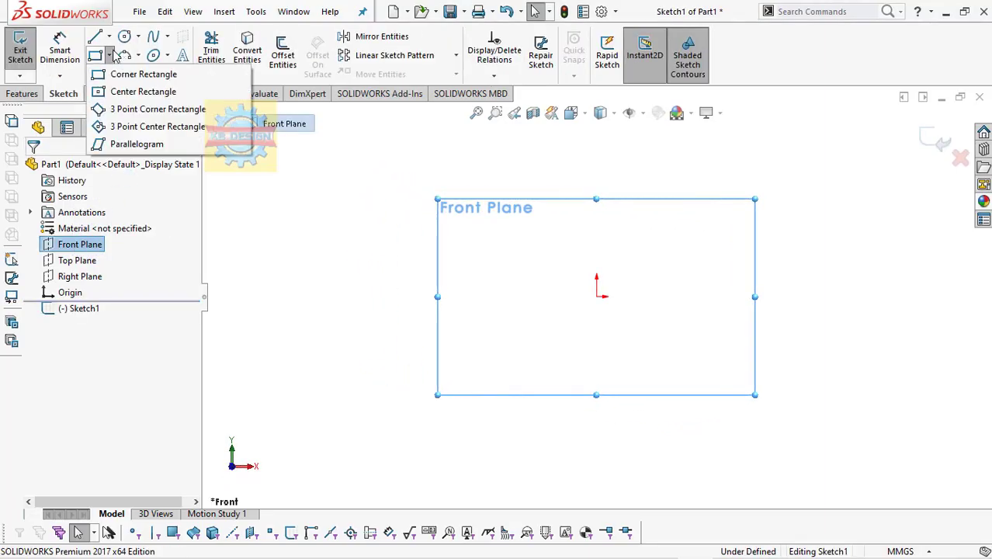
pyautogui.click(117, 91)
pyautogui.click(595, 295)
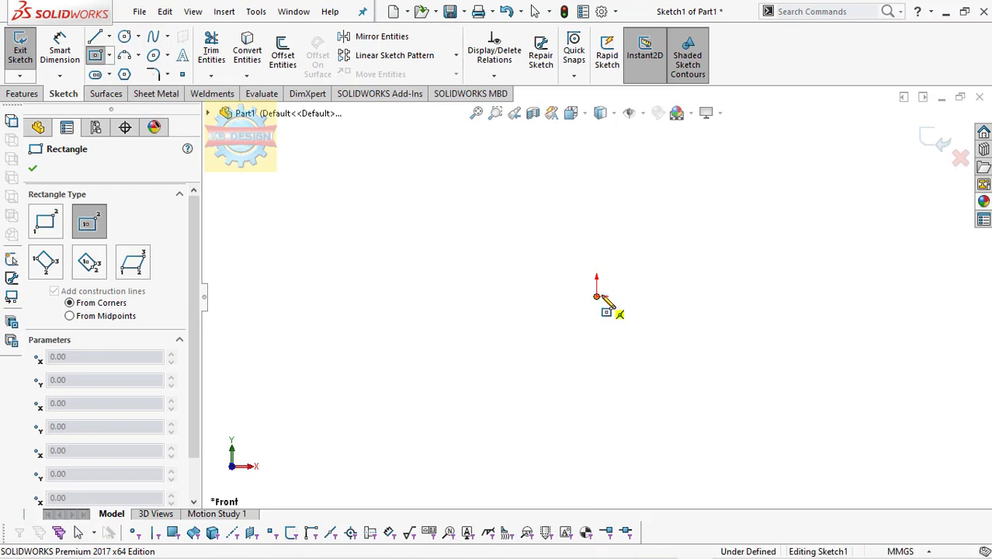
pyautogui.click(687, 153)
pyautogui.press('Escape')
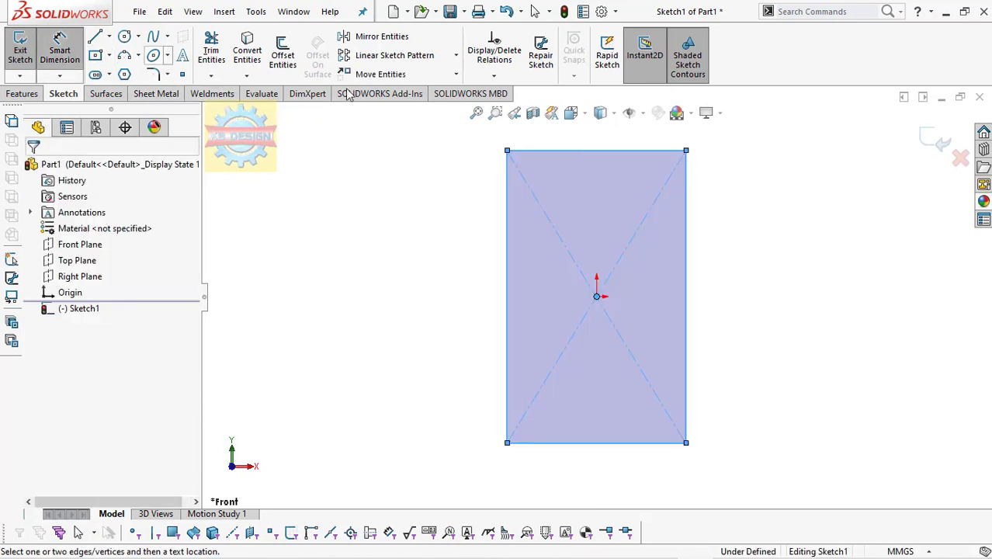
# Dimension the rectangle 1100 mm wide and 2060 mm tall
pyautogui.click(594, 152)
pyautogui.click(456, 152)
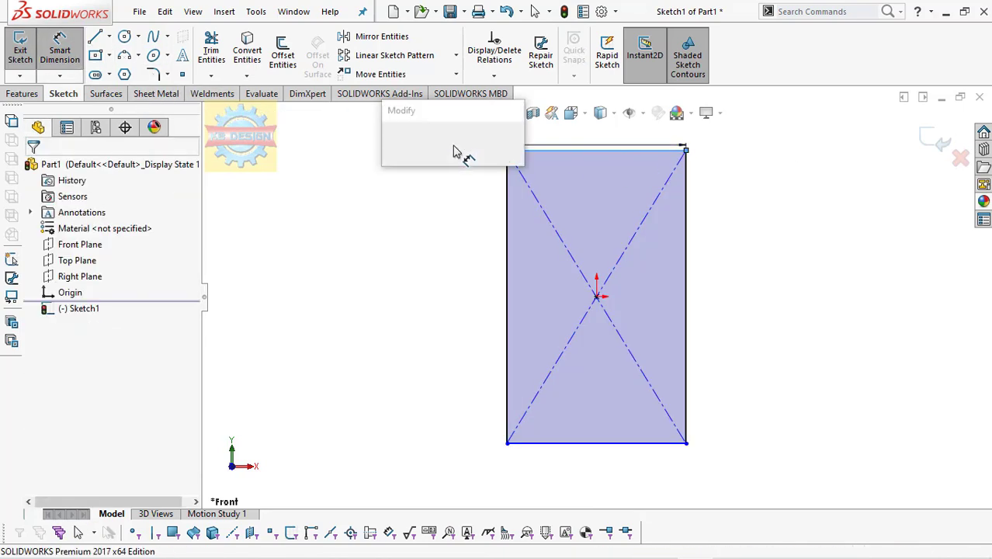
pyautogui.write('1100')
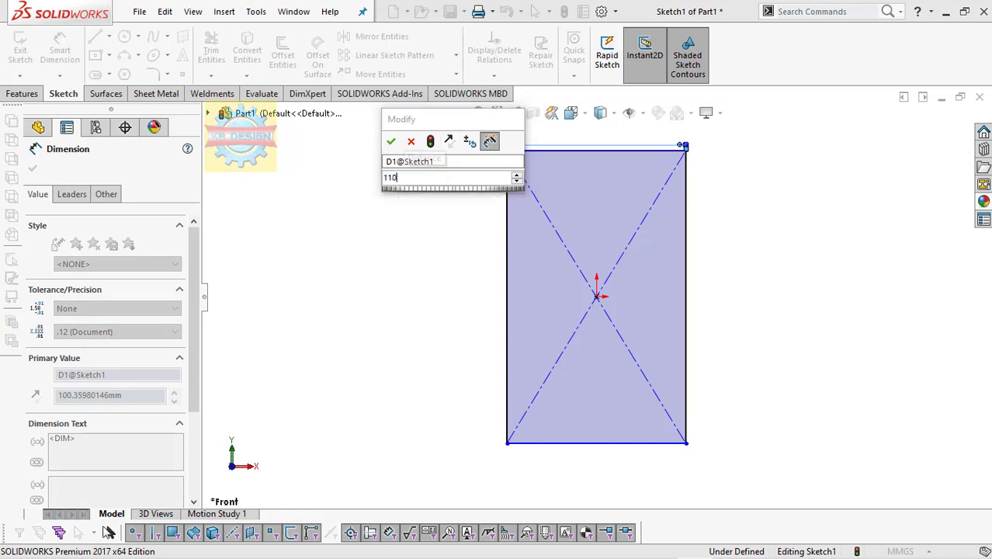
pyautogui.press('Return')
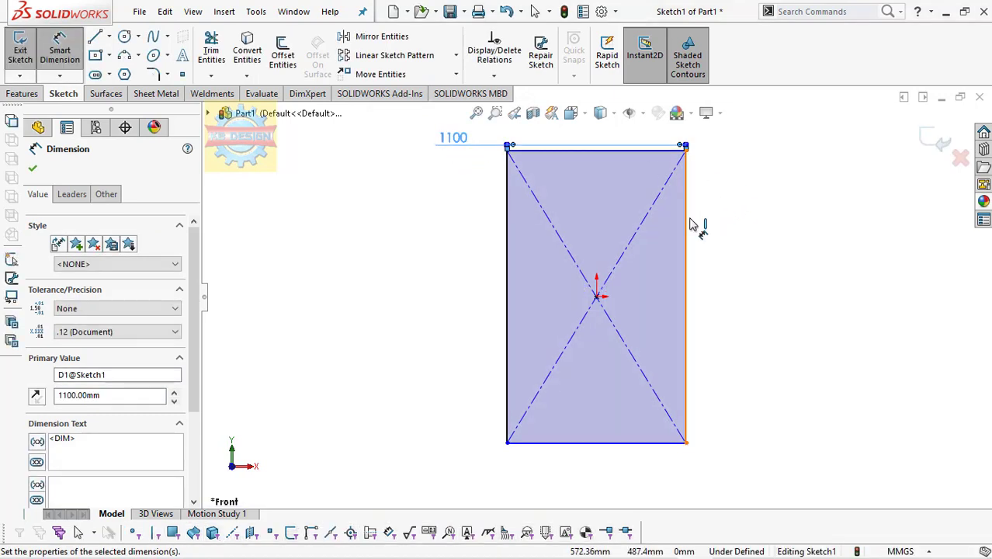
pyautogui.click(686, 221)
pyautogui.click(745, 264)
pyautogui.write('18')
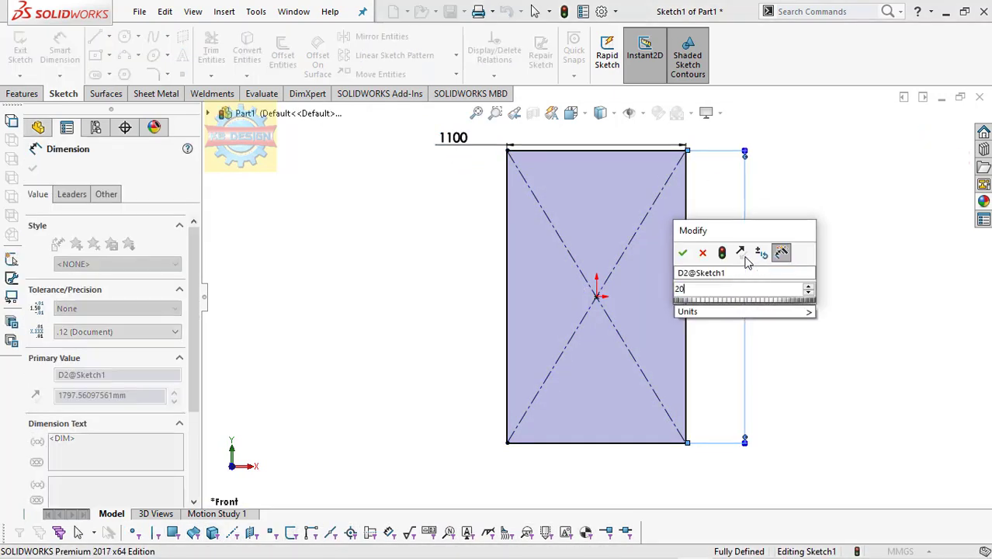
pyautogui.write('00')
pyautogui.press('Escape')
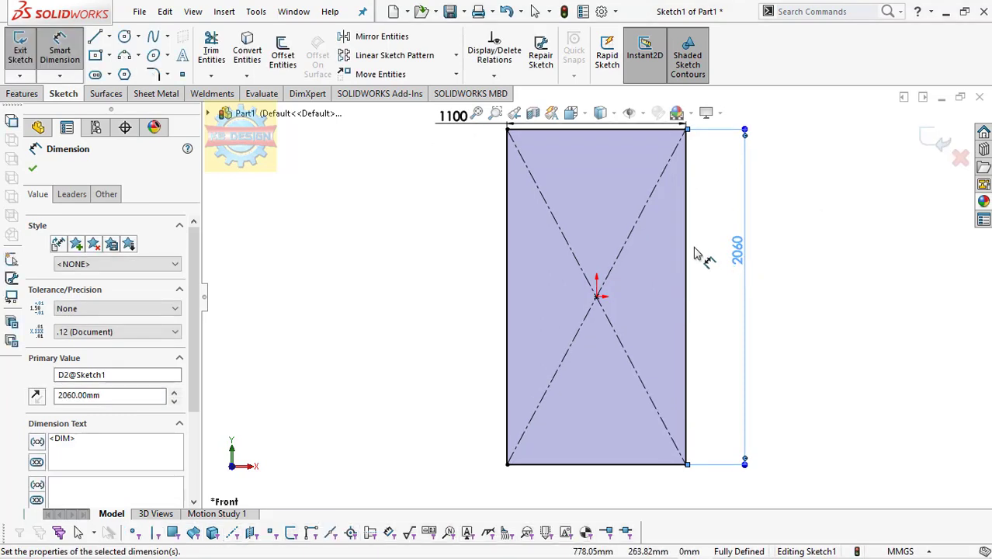
pyautogui.click(97, 40)
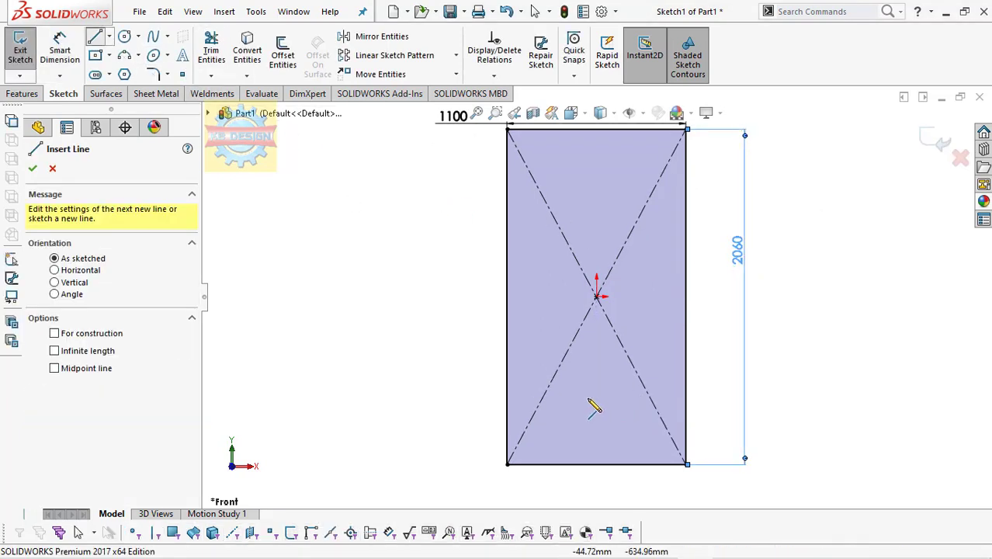
# Trim away the diagonal lines and draw a horizontal line near the rectangle's bottom
pyautogui.click(200, 50)
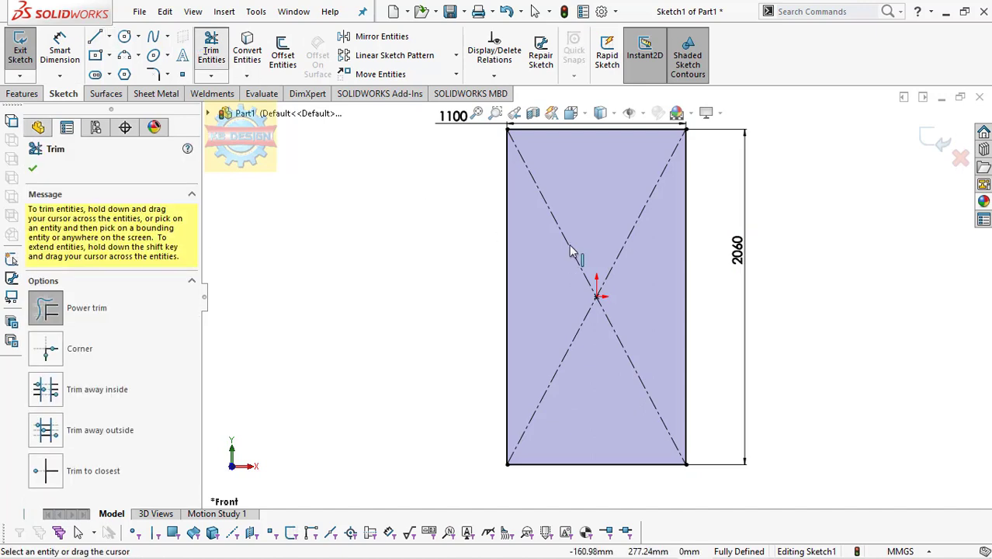
pyautogui.moveTo(571, 251); pyautogui.dragTo(574, 368)
pyautogui.moveTo(598, 263); pyautogui.dragTo(596, 256)
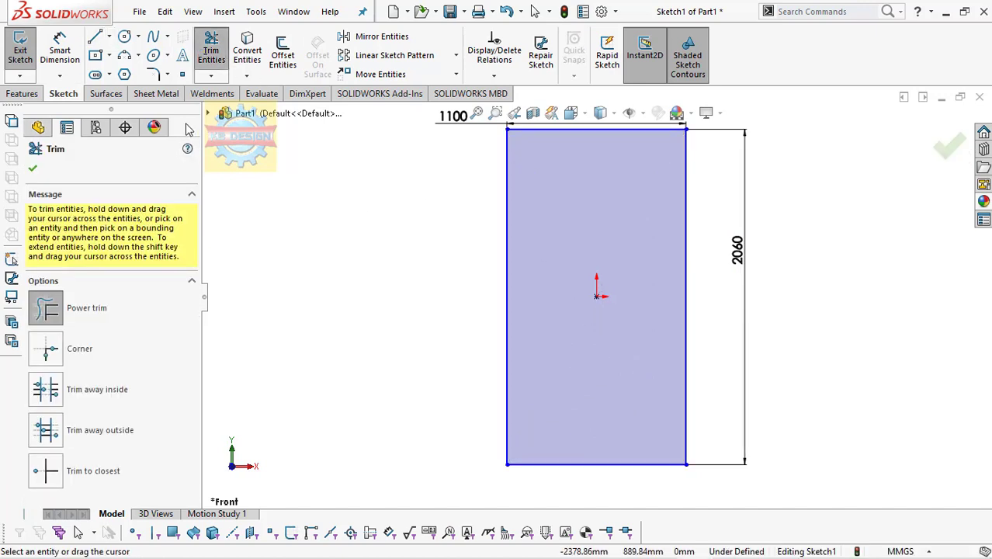
pyautogui.click(93, 39)
pyautogui.click(508, 437)
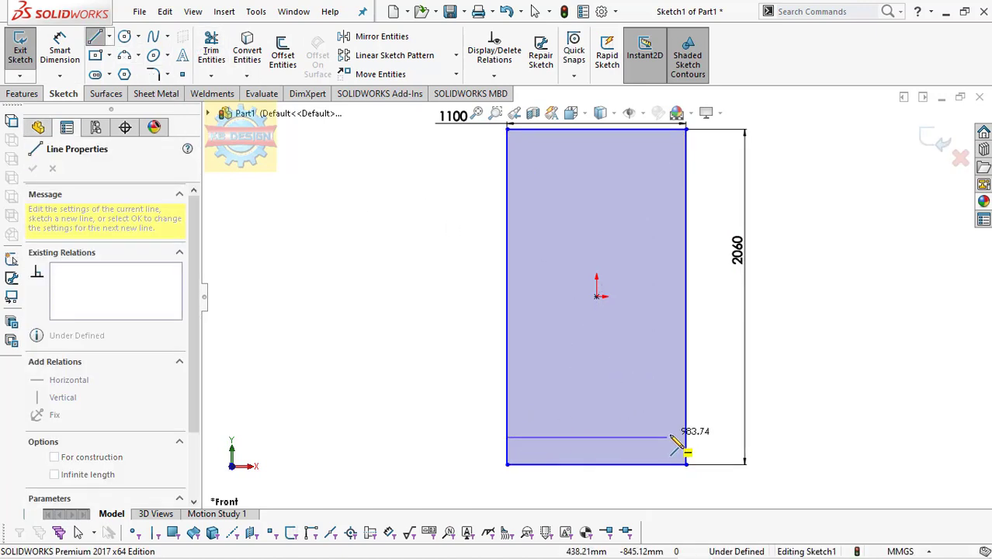
pyautogui.doubleClick(686, 437)
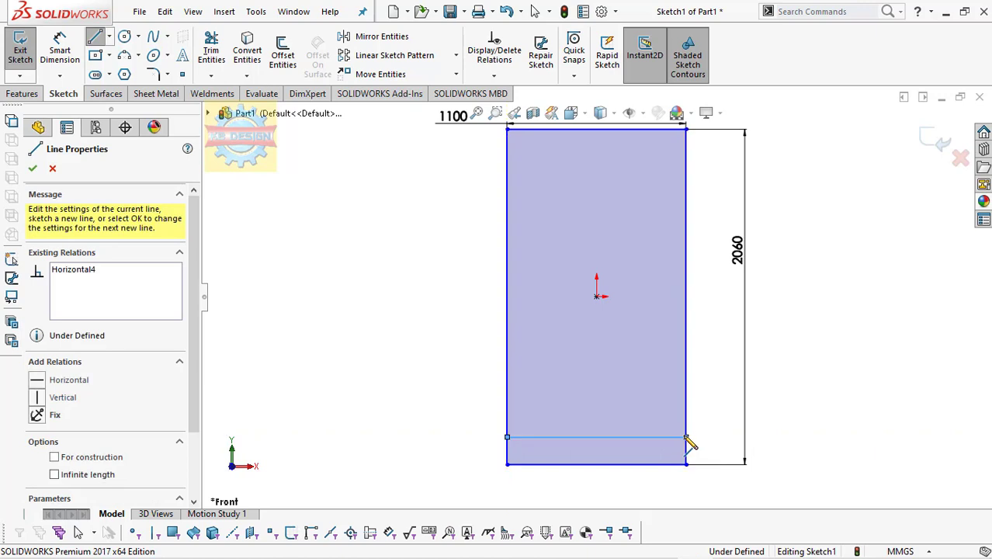
# Dimension the new base line 100 mm above the bottom edge
pyautogui.click(77, 58)
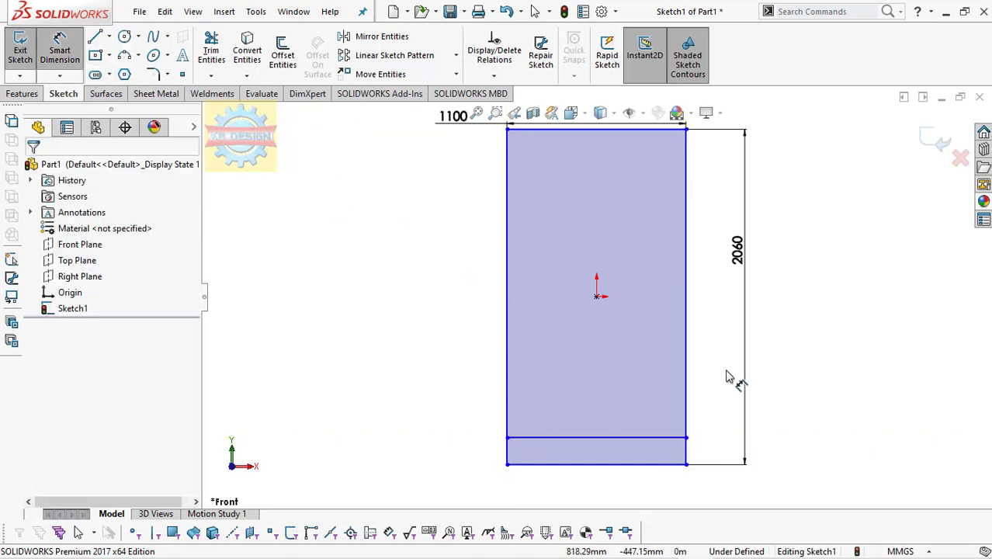
pyautogui.click(654, 439)
pyautogui.click(663, 464)
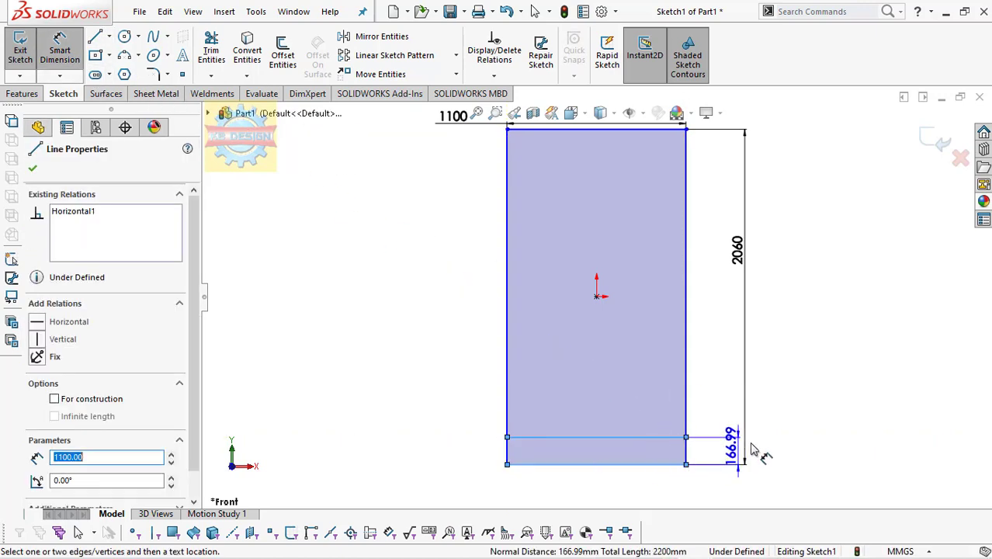
pyautogui.click(784, 454)
pyautogui.write('100')
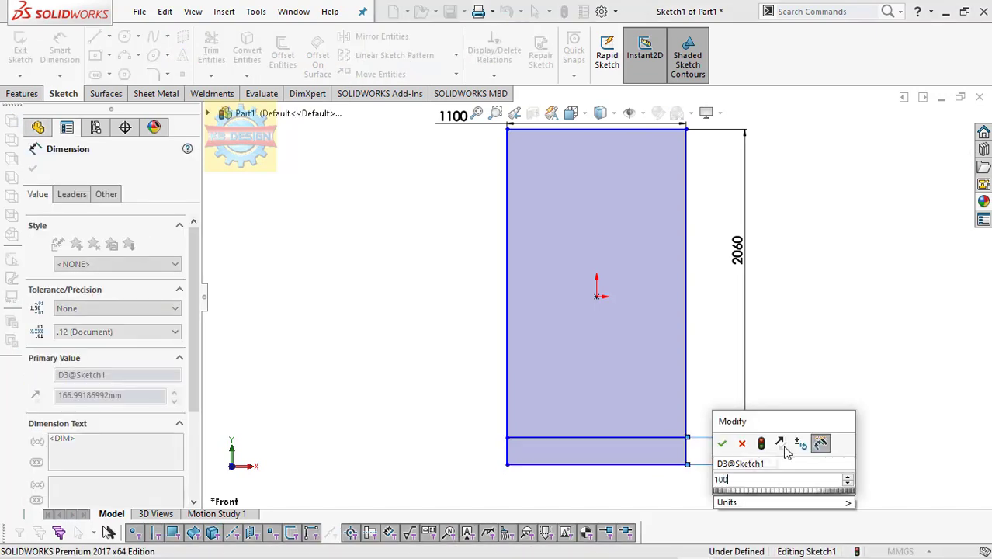
pyautogui.press('Return')
pyautogui.scroll(-2, 784, 459)
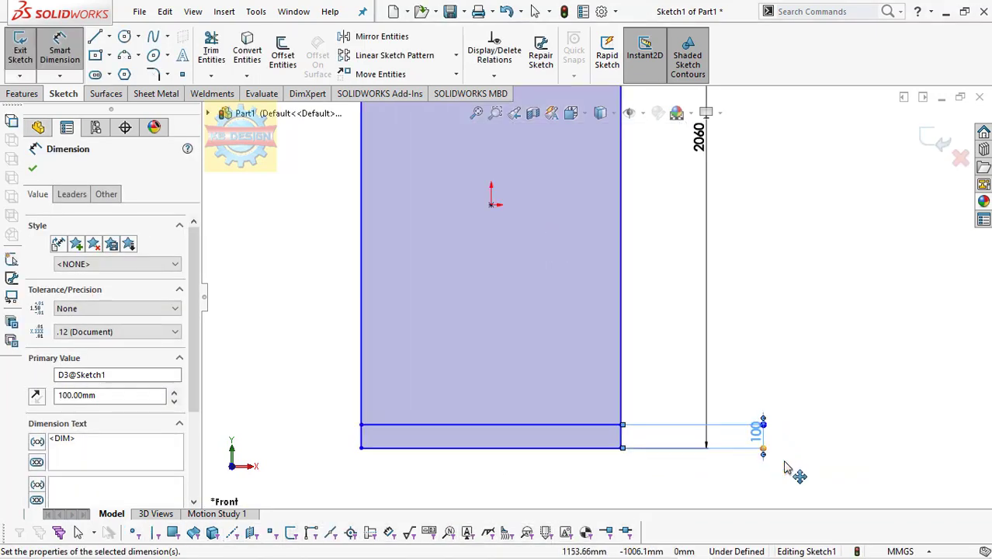
pyautogui.scroll(1, 784, 467)
# Trim off the bottom edge and draw a small box against the left side
pyautogui.click(203, 70)
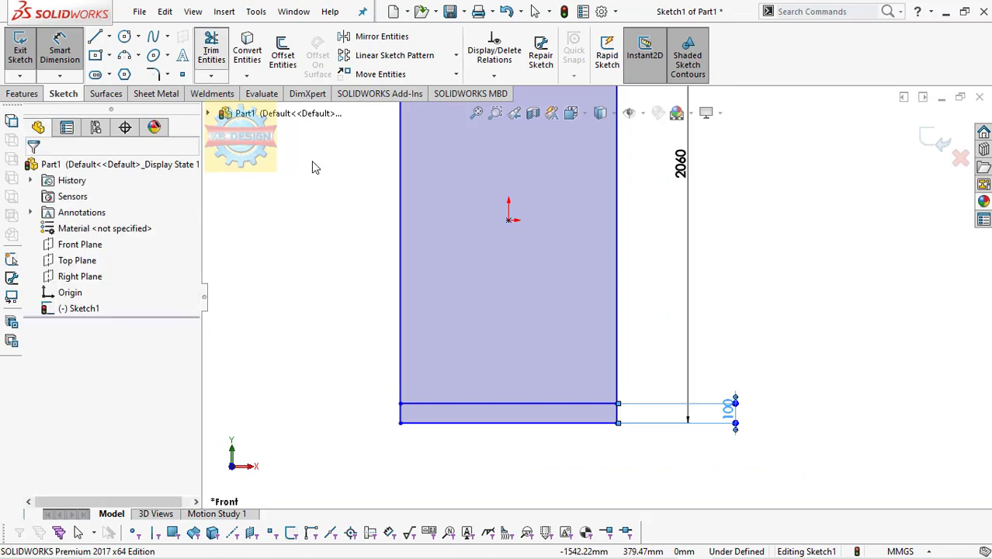
pyautogui.moveTo(485, 438); pyautogui.dragTo(501, 422)
pyautogui.scroll(1, 508, 419)
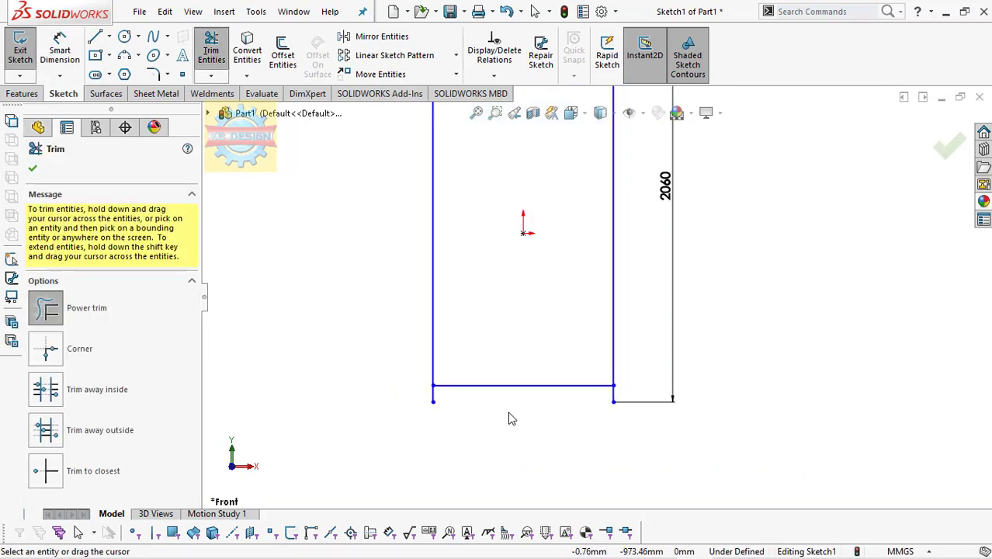
pyautogui.click(97, 37)
pyautogui.click(433, 298)
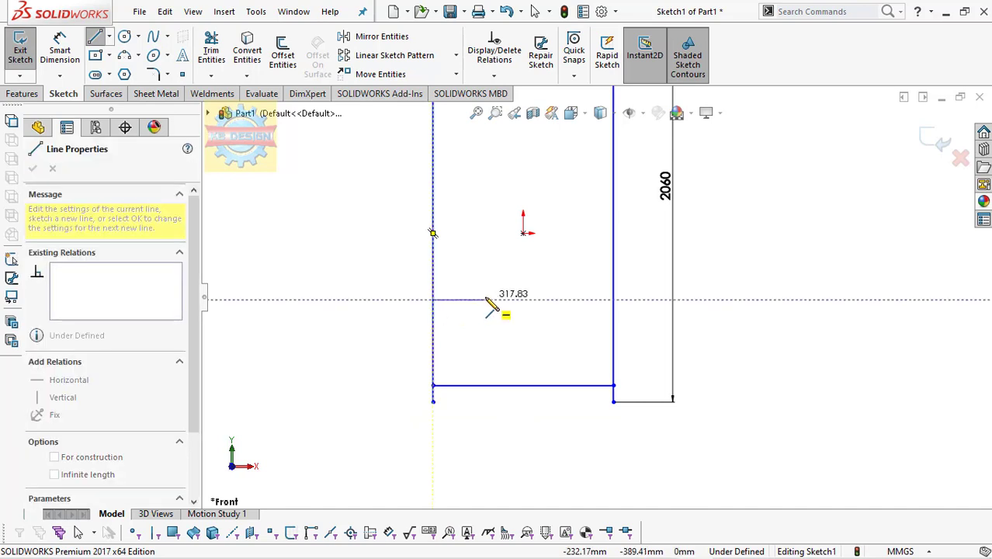
pyautogui.click(485, 299)
pyautogui.click(485, 347)
pyautogui.click(433, 346)
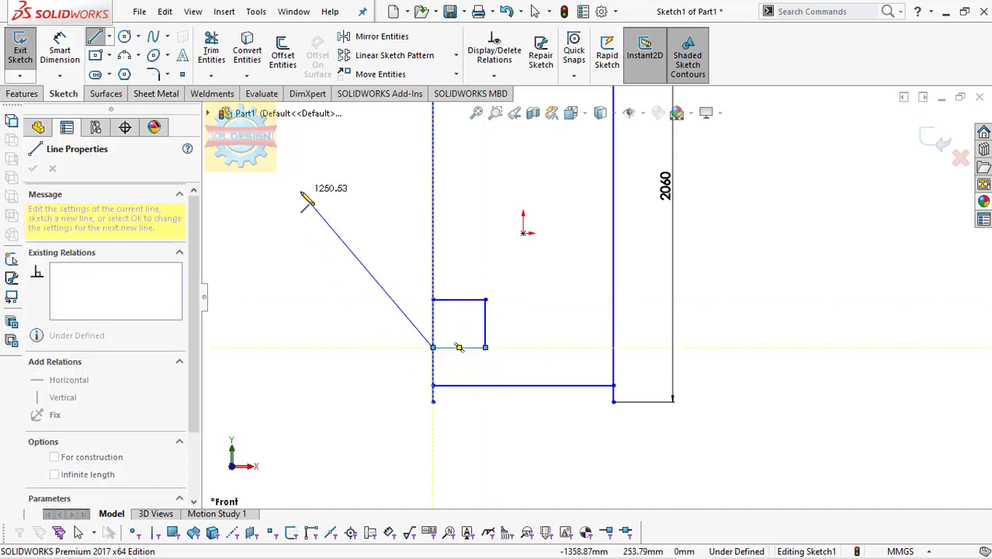
pyautogui.press('Escape')
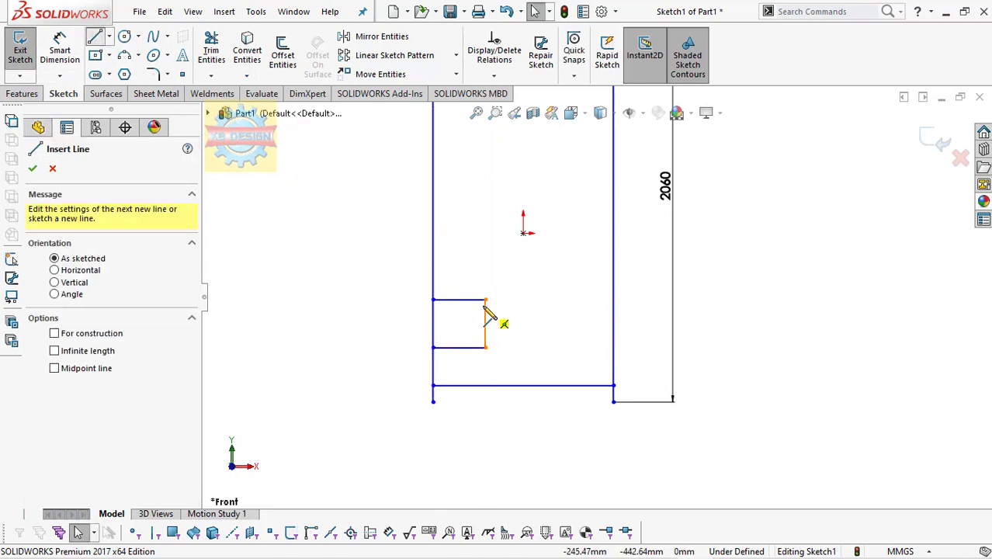
# Draw a shelf line from the small box across to the right side
pyautogui.click(485, 324)
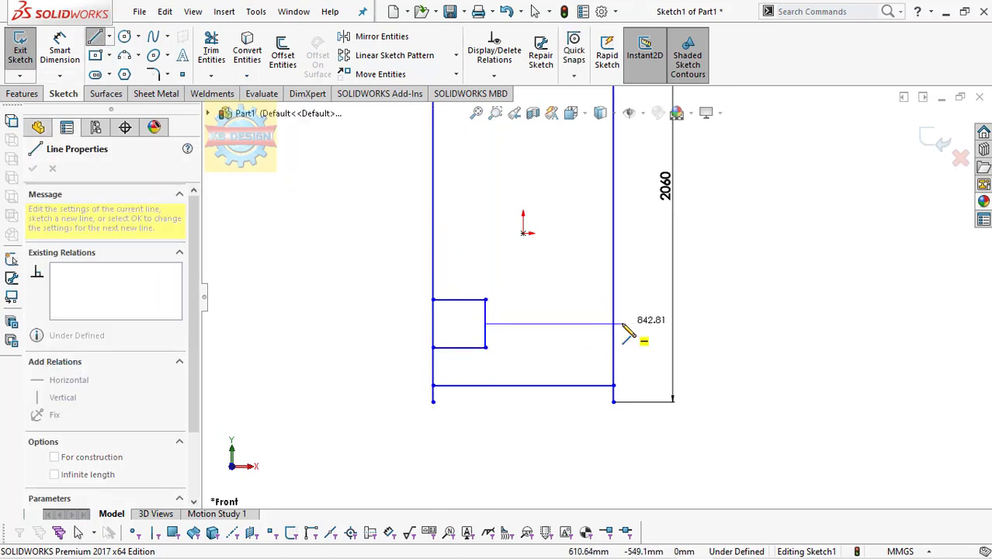
pyautogui.click(614, 323)
pyautogui.press('Escape')
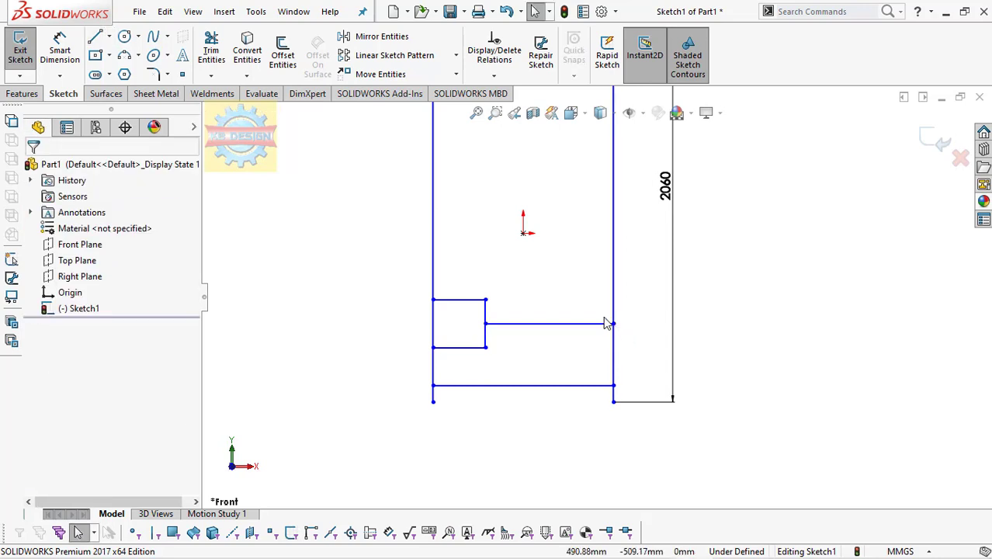
pyautogui.click(60, 62)
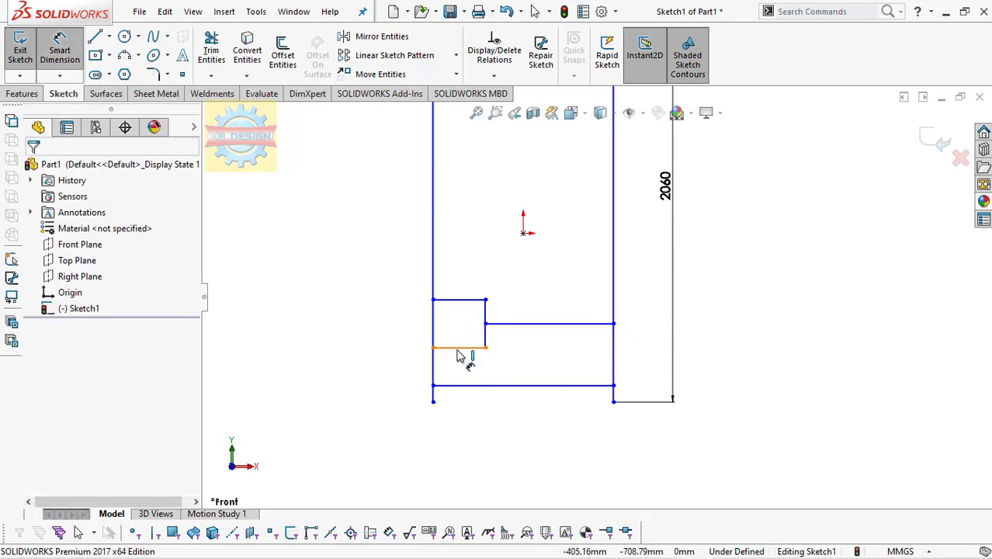
# Set the compartment's lower edge 320 mm above the bottom line
pyautogui.click(458, 348)
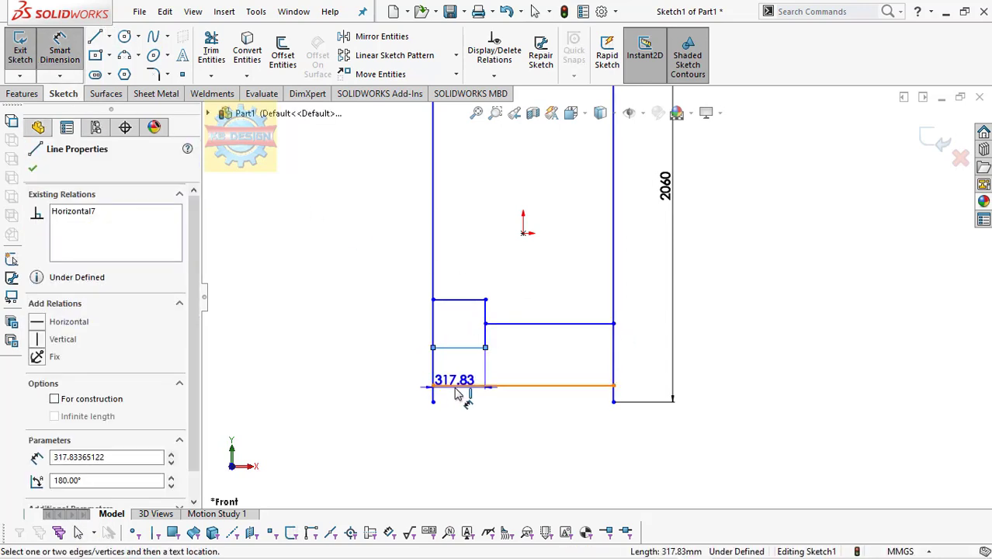
pyautogui.click(458, 388)
pyautogui.click(399, 366)
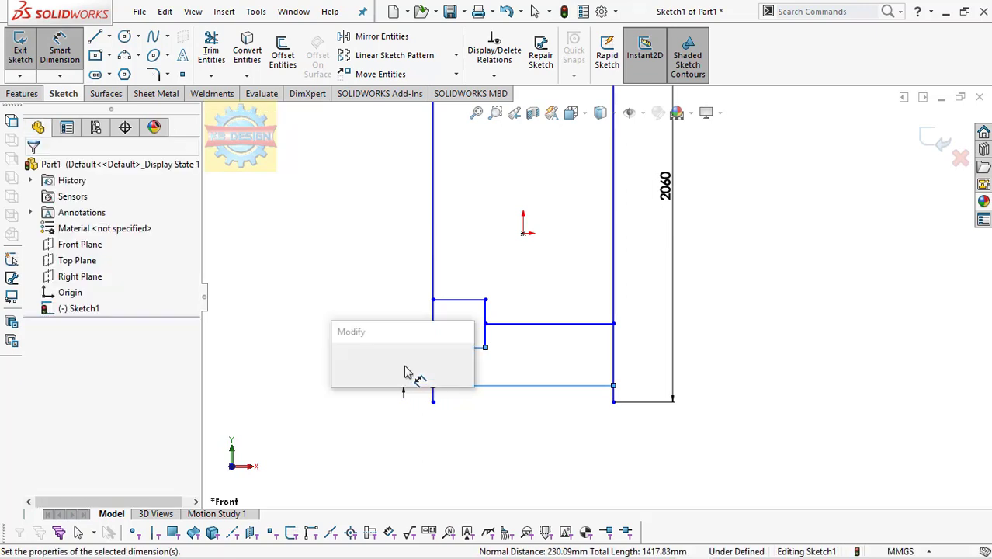
pyautogui.write('320')
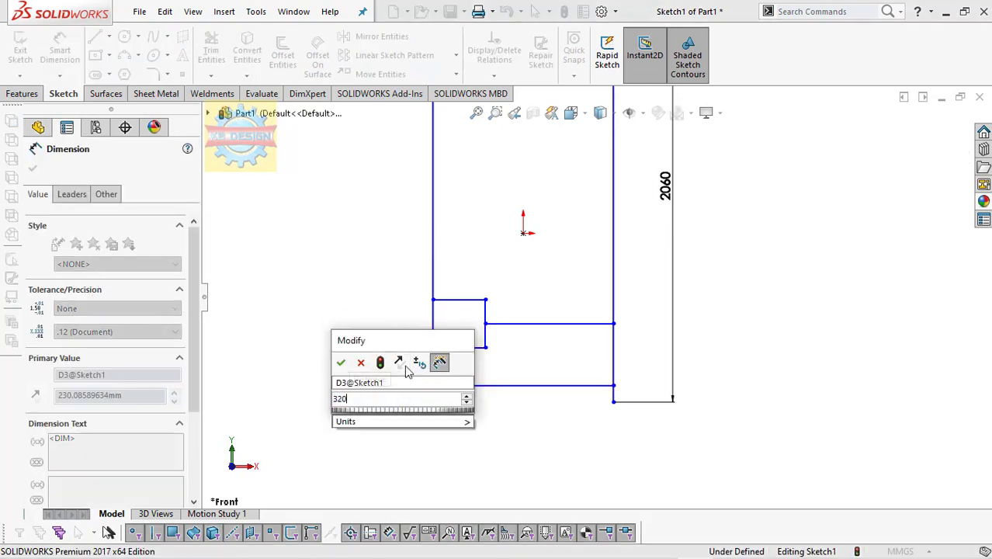
pyautogui.press('Return')
pyautogui.press('Escape')
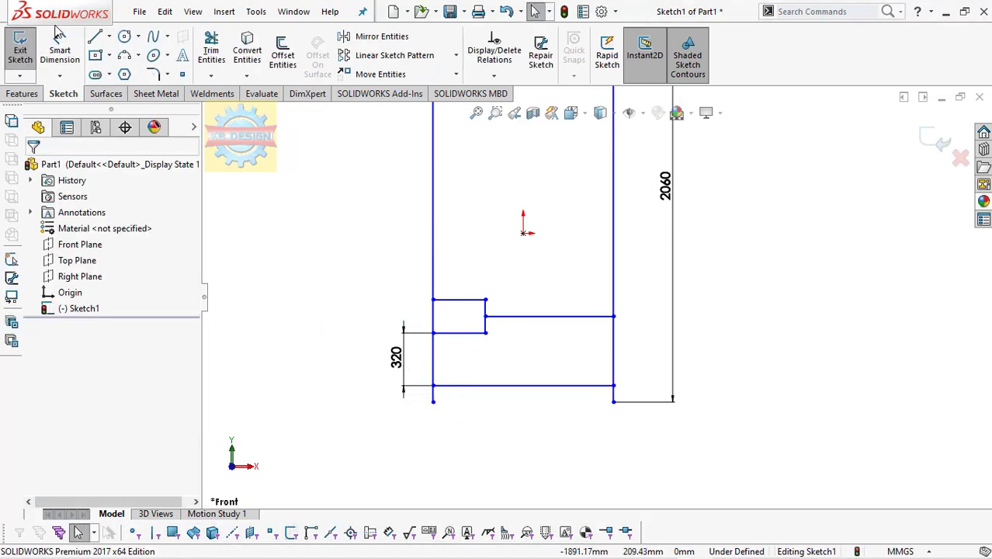
# Dimension the left compartment's height to 500 mm
pyautogui.click(60, 50)
pyautogui.click(457, 332)
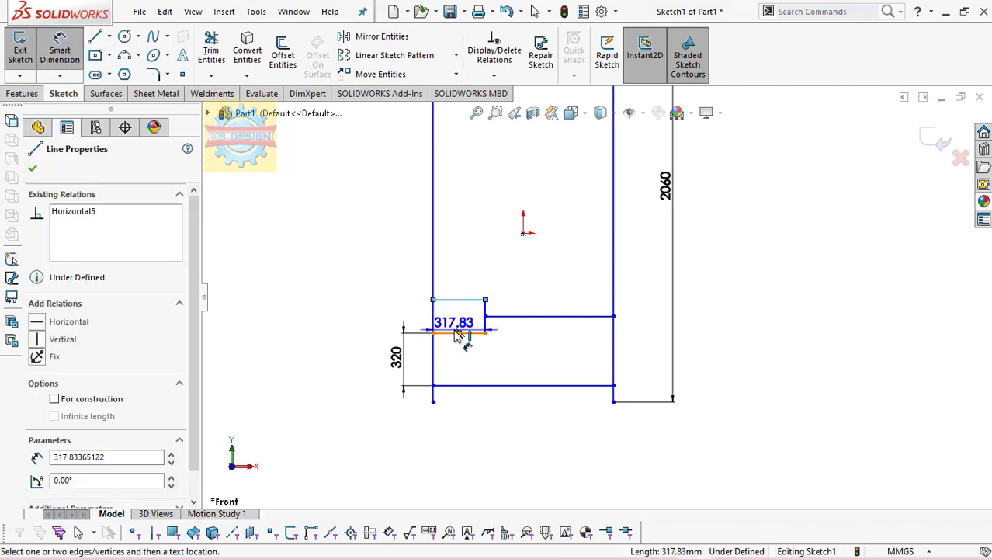
pyautogui.click(433, 333)
pyautogui.click(389, 309)
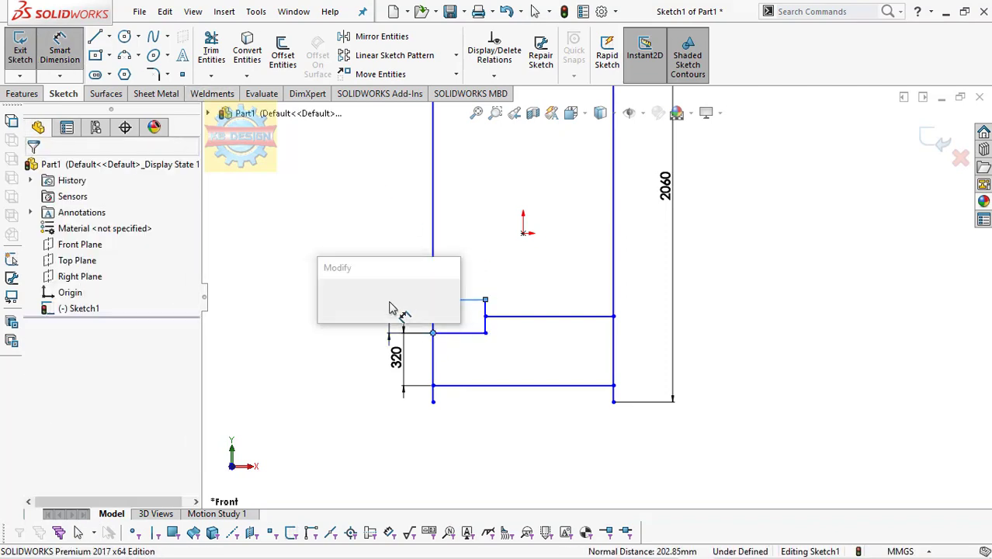
pyautogui.write('500')
pyautogui.press('Return')
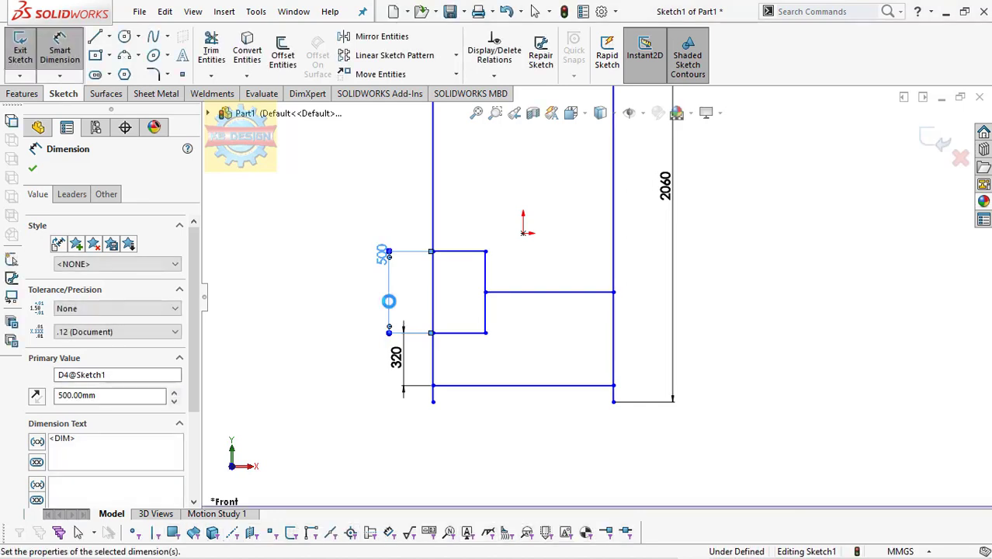
pyautogui.press('Escape')
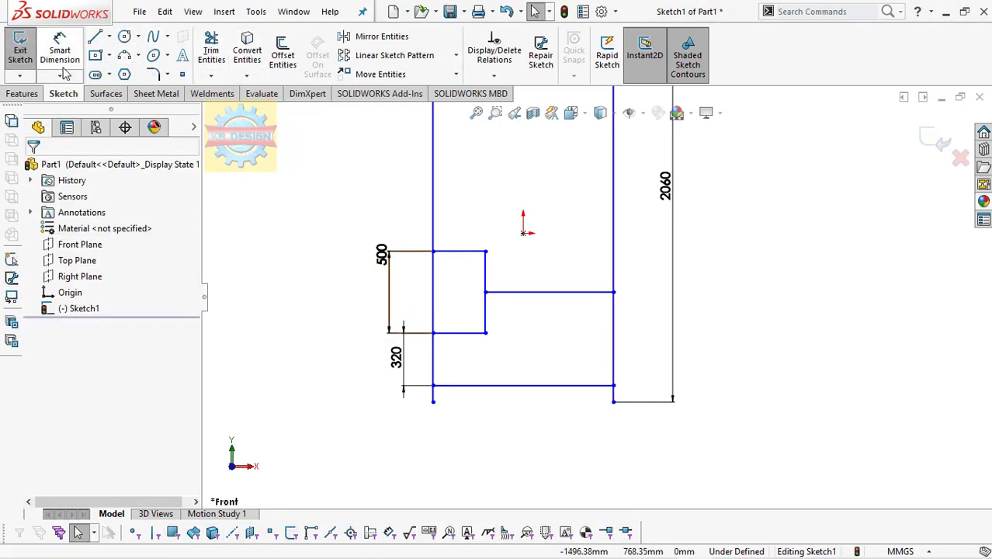
# Dimension the compartment's bottom edge length to 700 mm
pyautogui.click(62, 61)
pyautogui.click(482, 342)
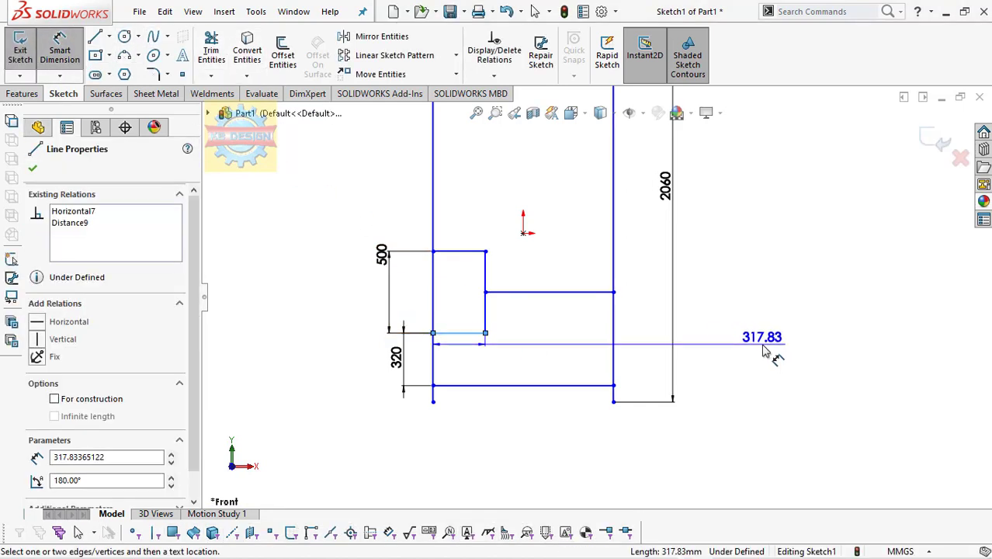
pyautogui.click(767, 351)
pyautogui.write('700')
pyautogui.press('Return')
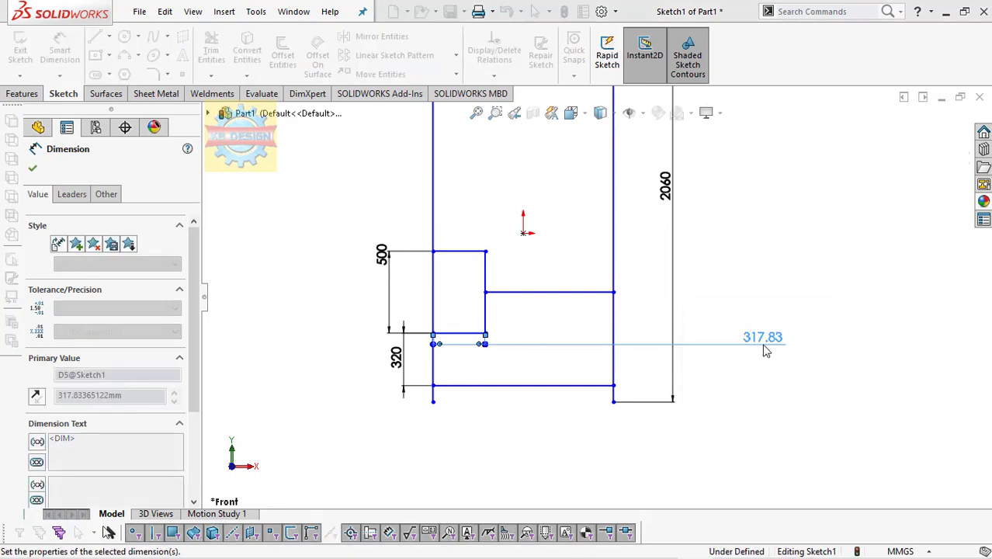
pyautogui.press('Escape')
# Draw a vertical divider from the bottom line up to the left compartment
pyautogui.click(96, 39)
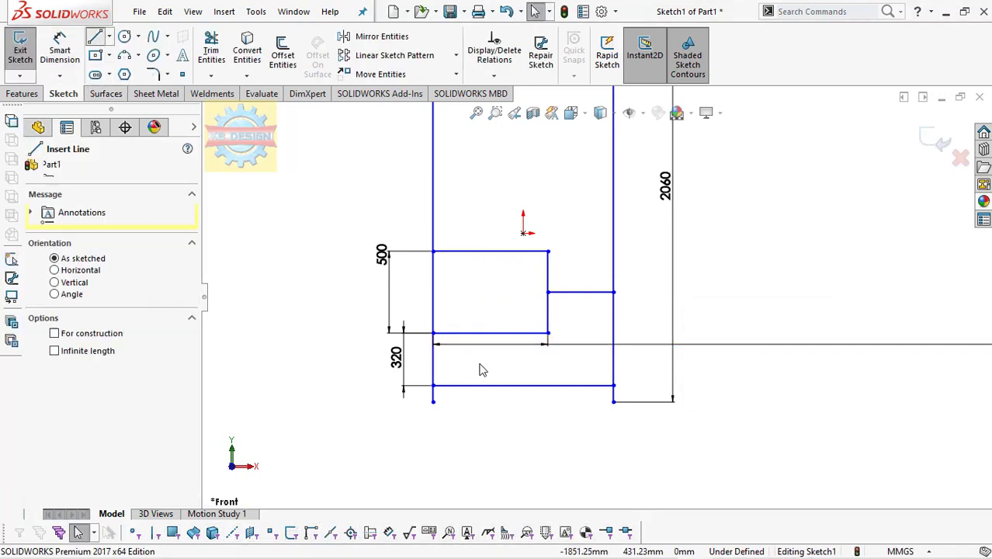
pyautogui.click(525, 386)
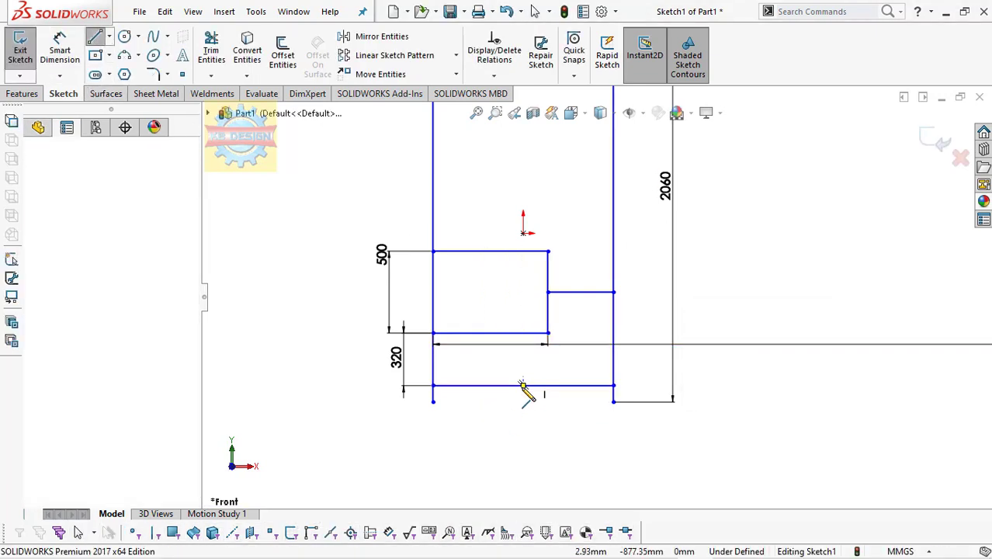
pyautogui.press('Escape')
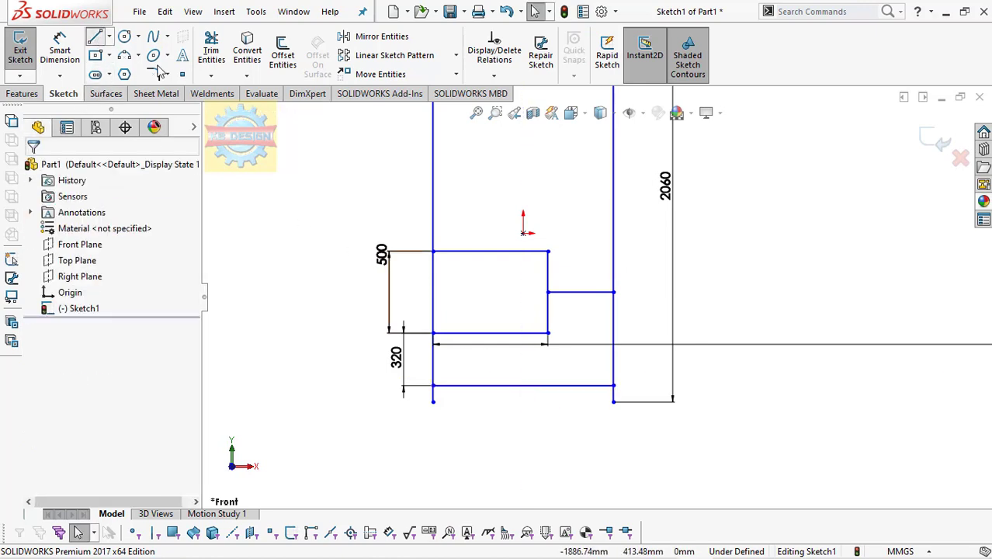
pyautogui.click(525, 386)
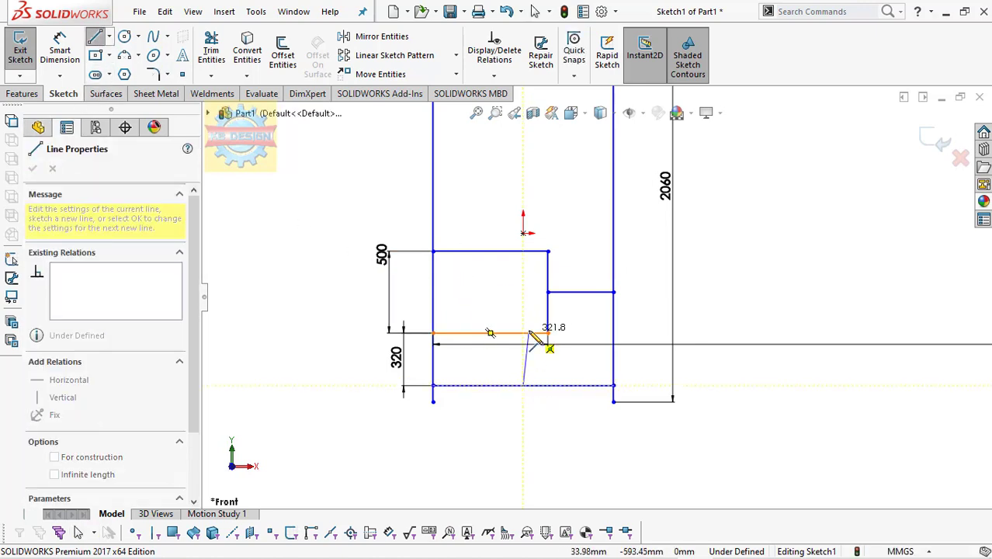
pyautogui.click(525, 333)
pyautogui.press('Escape')
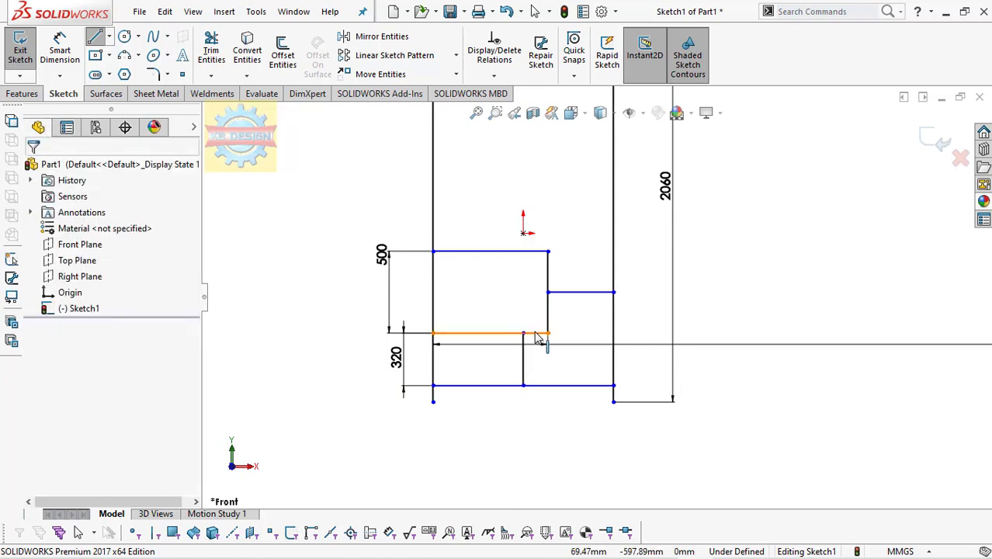
pyautogui.press('f')
pyautogui.scroll(-1, 642, 203)
pyautogui.scroll(-1, 641, 204)
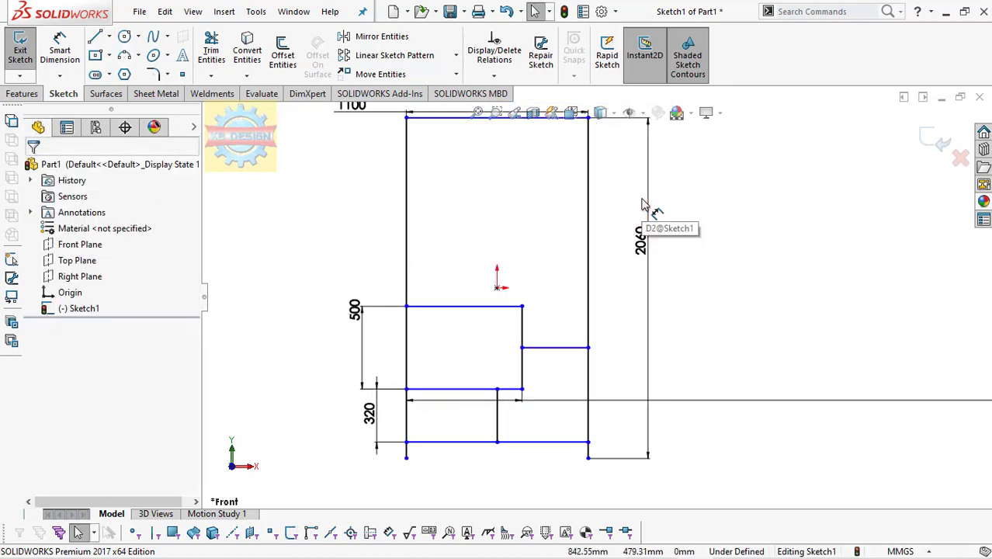
# Sketch a new upper compartment rectangle against the right side wall
pyautogui.click(96, 36)
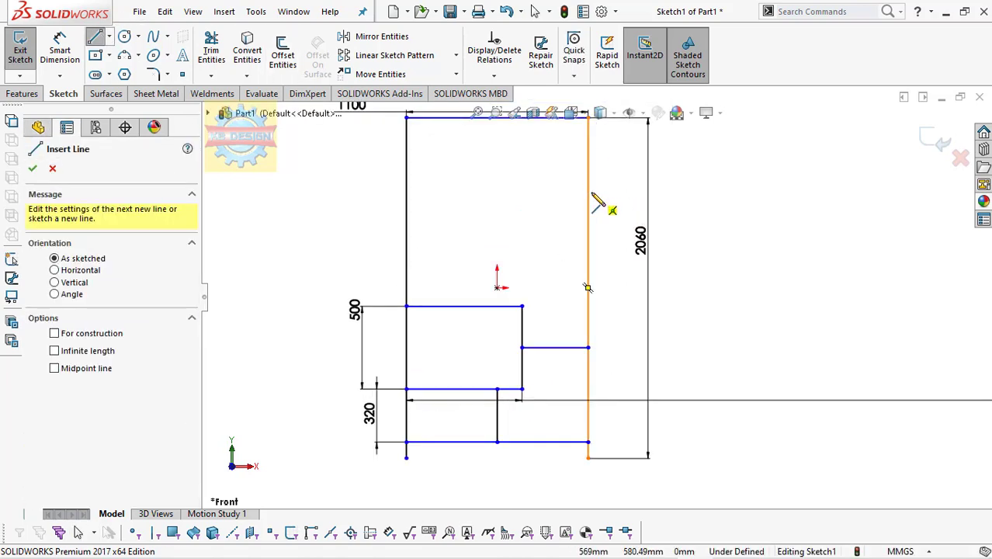
pyautogui.click(587, 287)
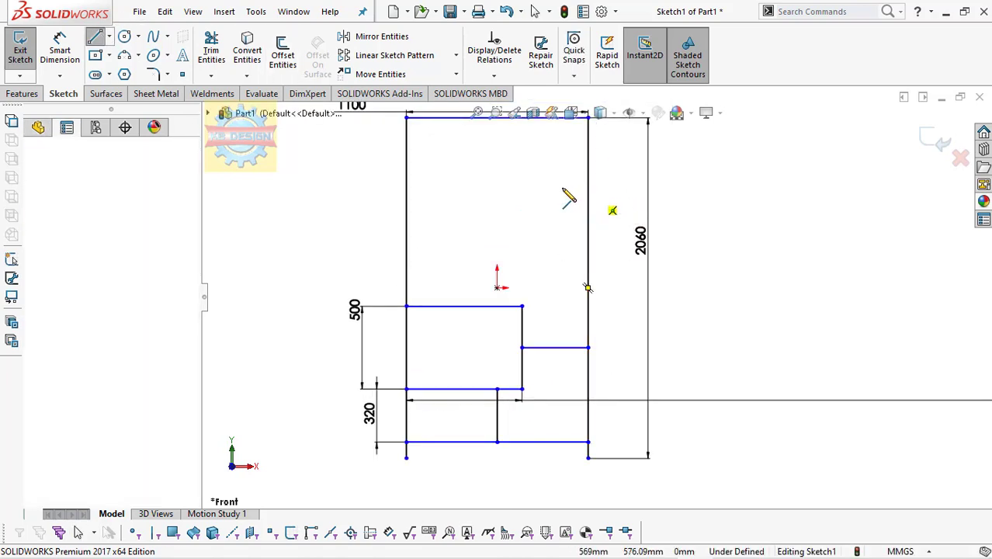
pyautogui.click(489, 192)
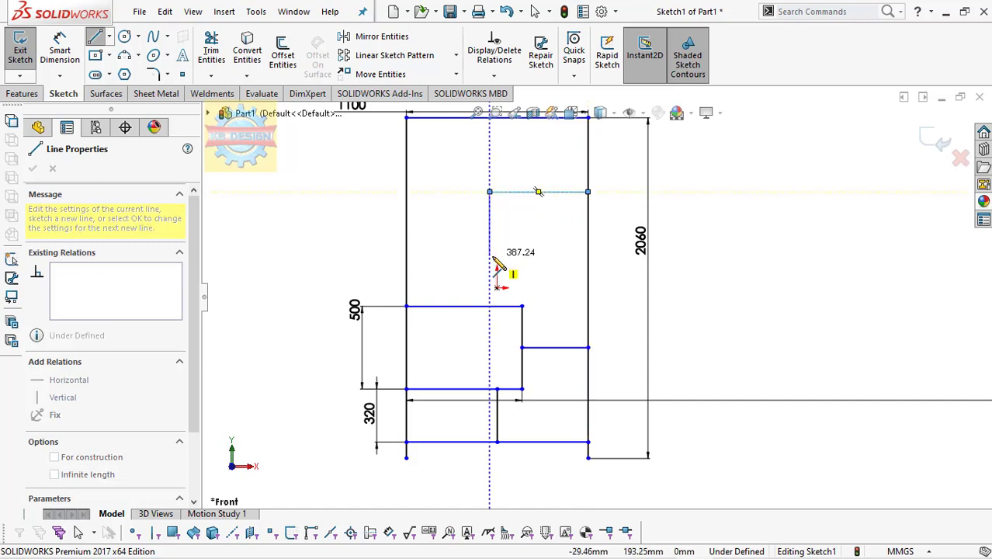
pyautogui.click(489, 256)
pyautogui.click(587, 256)
pyautogui.press('Escape')
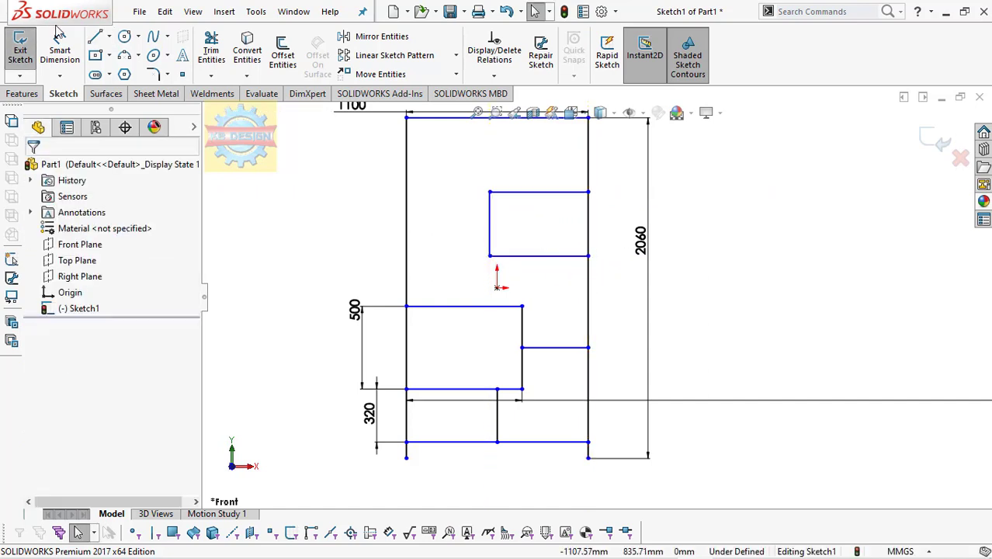
# Dimension the upper right compartment to 500 mm tall and 700 mm wide
pyautogui.click(60, 41)
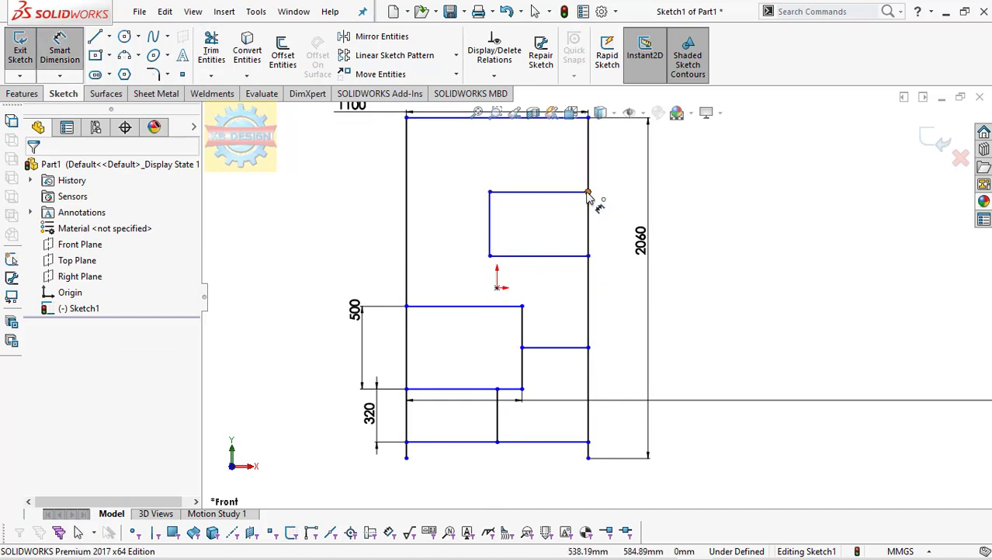
pyautogui.click(587, 192)
pyautogui.click(588, 256)
pyautogui.click(621, 233)
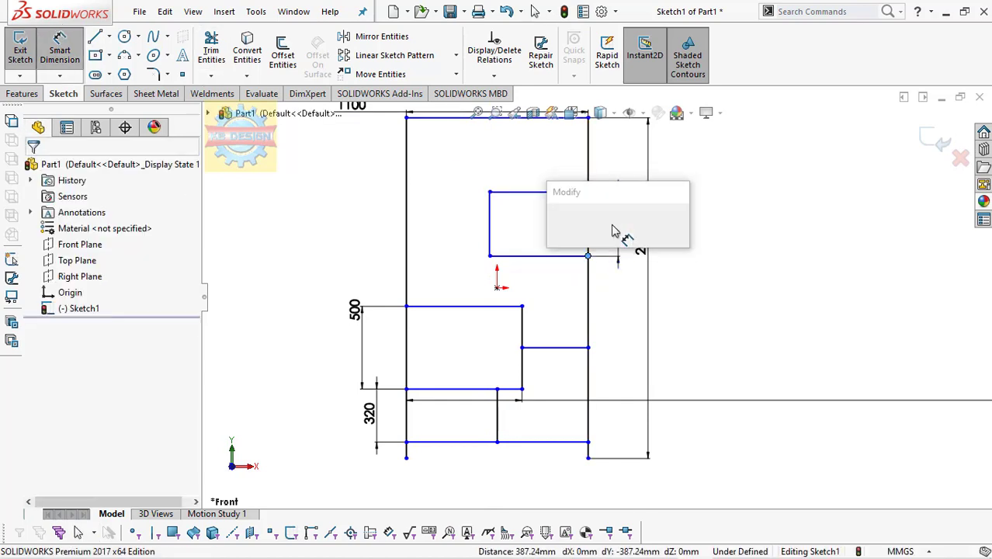
pyautogui.write('500')
pyautogui.press('Return')
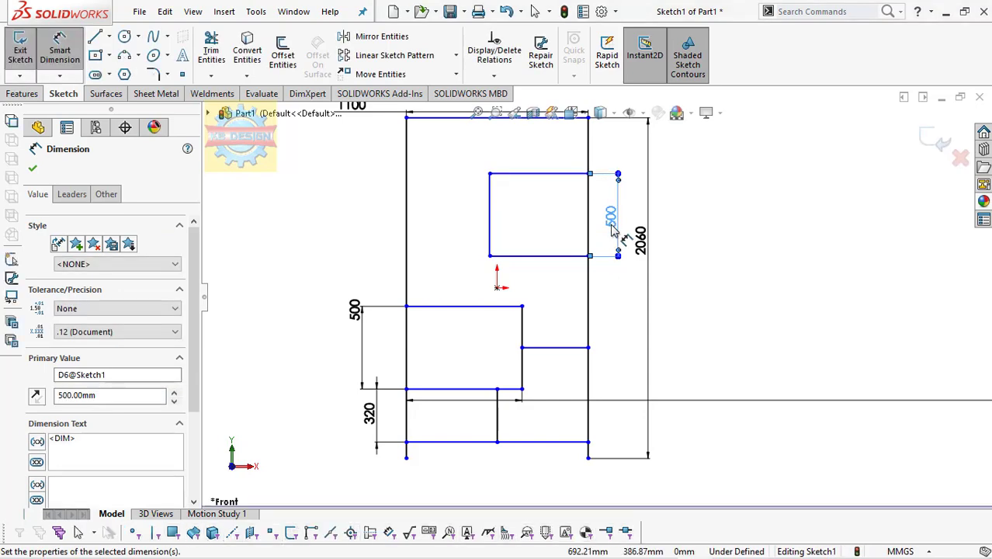
pyautogui.click(776, 163)
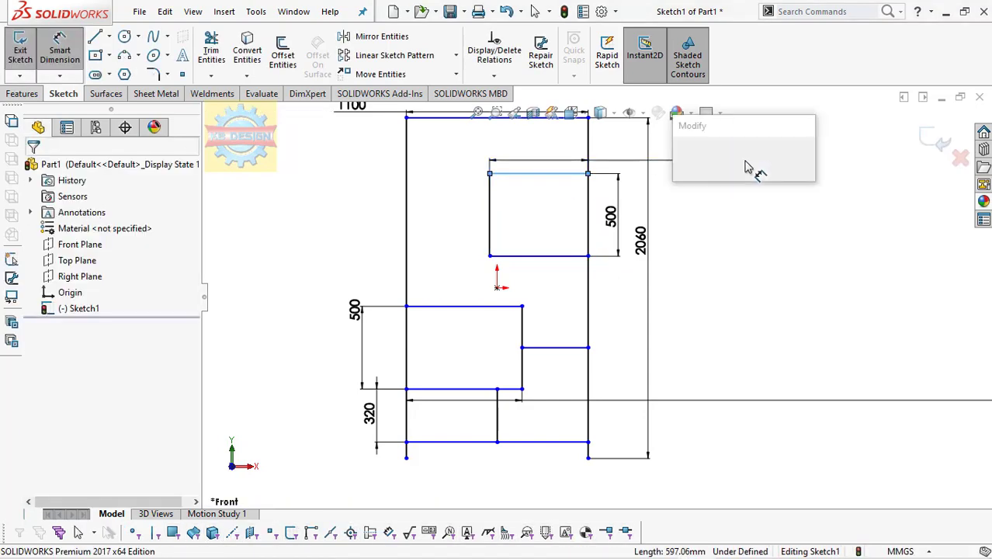
pyautogui.write('700')
pyautogui.press('Return')
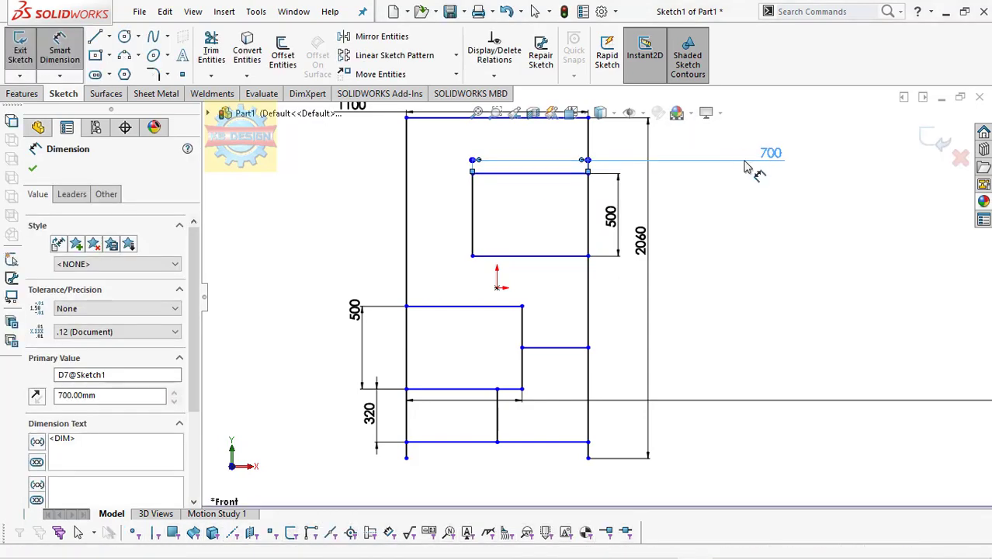
pyautogui.press('Escape')
# Draw a horizontal divider from the upper compartment to the frame's left side
pyautogui.click(93, 38)
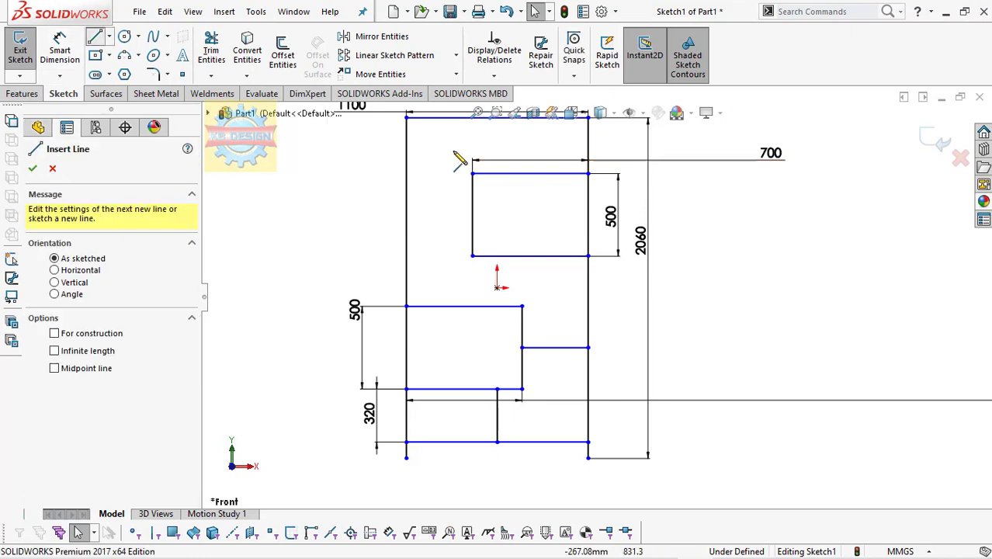
pyautogui.click(471, 215)
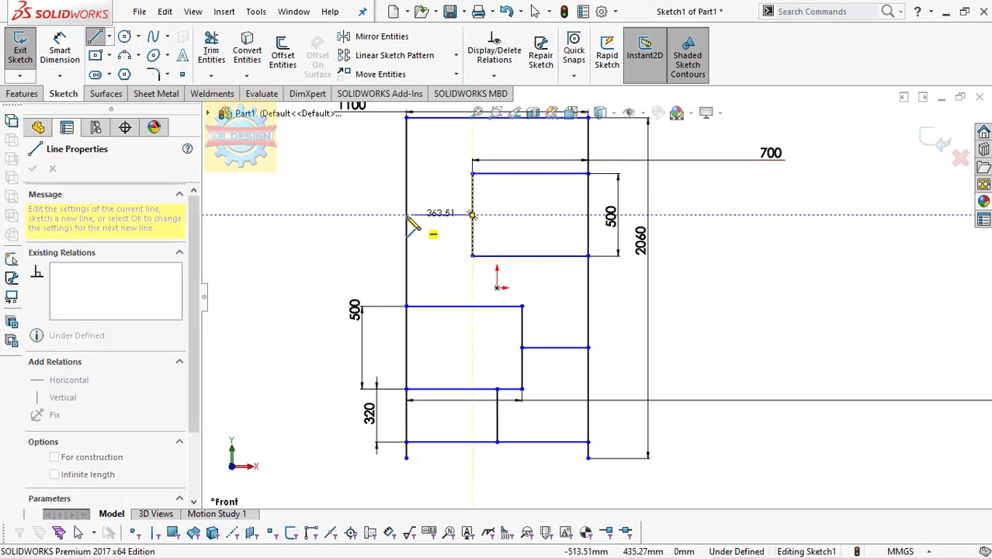
pyautogui.click(405, 214)
pyautogui.press('Escape')
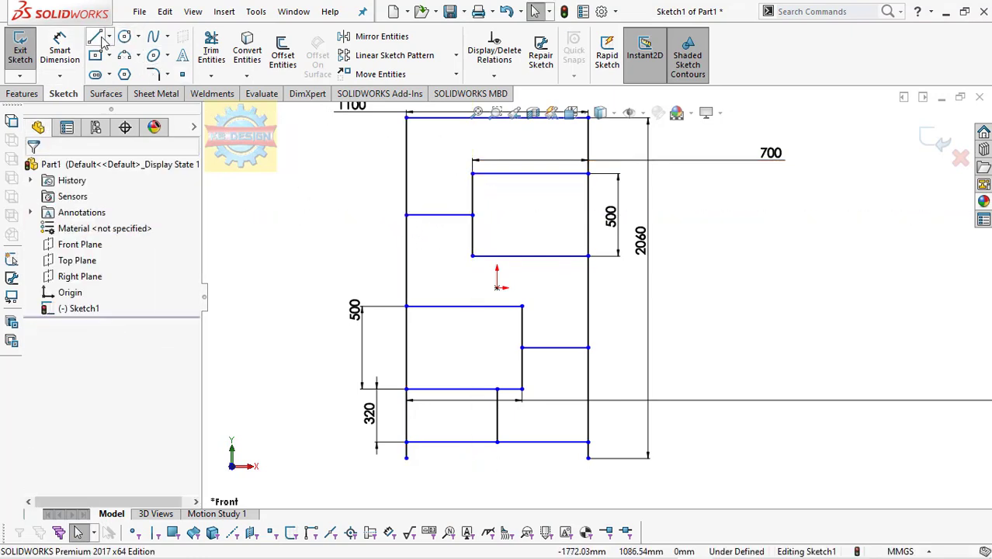
# Add vertical dividers joining the upper compartment to the middle compartment and frame top
pyautogui.click(96, 38)
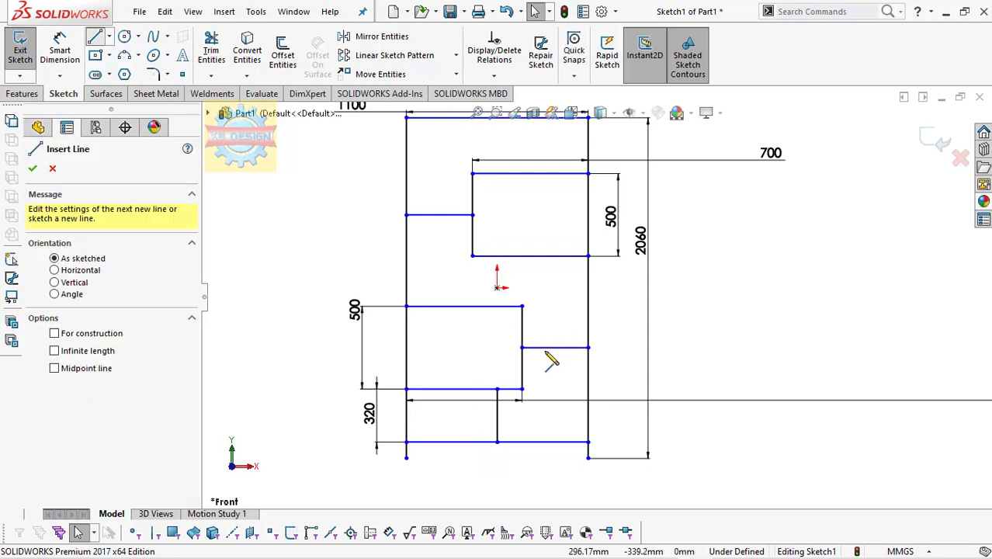
pyautogui.click(496, 307)
pyautogui.click(497, 255)
pyautogui.press('Escape')
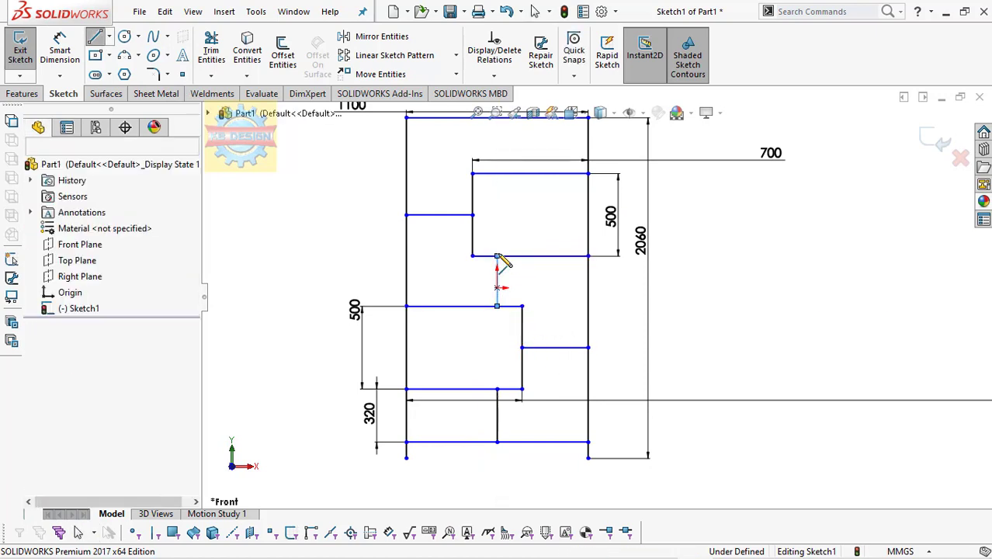
pyautogui.click(97, 39)
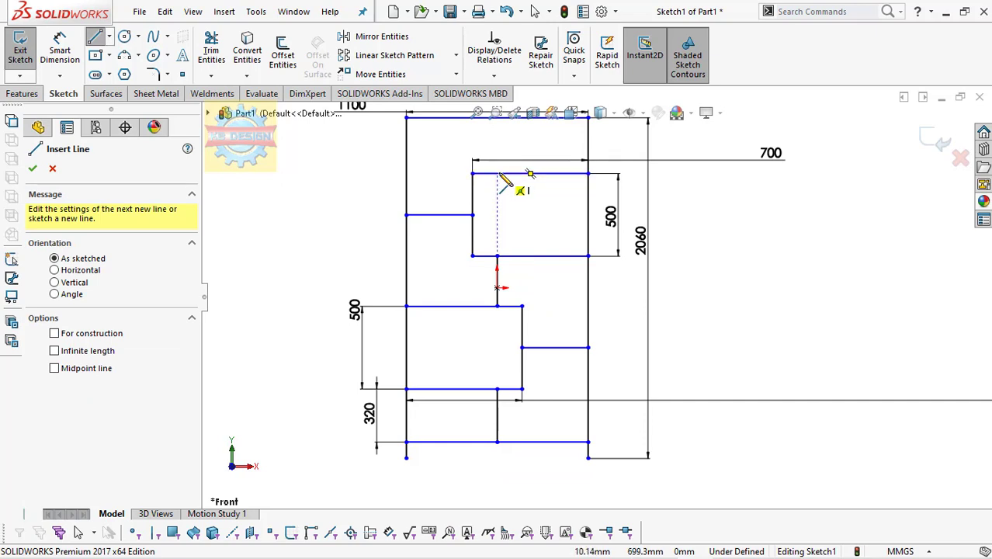
pyautogui.click(497, 174)
pyautogui.scroll(2, 498, 141)
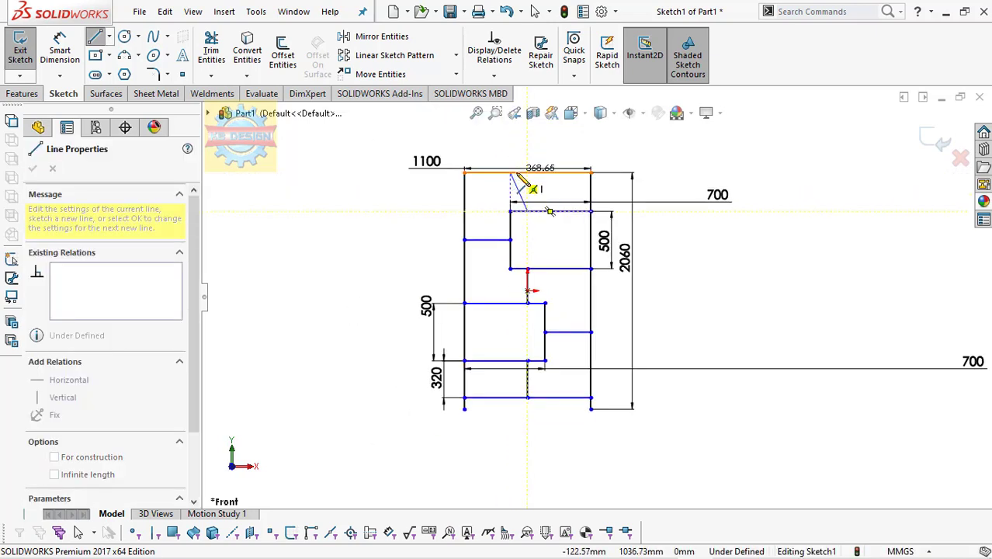
pyautogui.click(527, 172)
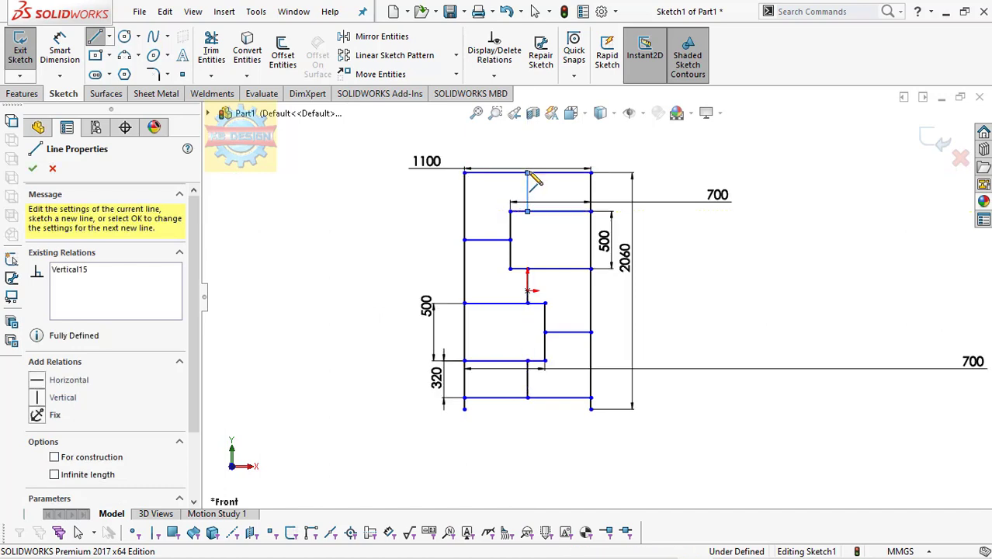
pyautogui.press('Escape')
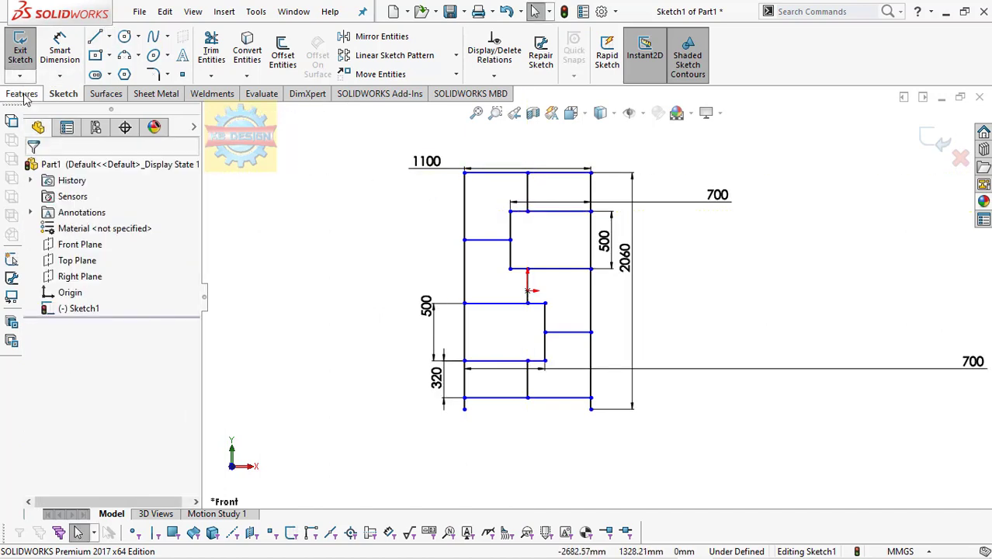
# Extrude the sketch 300 mm, reversed, as a two-direction thin feature with 10 mm walls
pyautogui.click(23, 93)
pyautogui.click(26, 50)
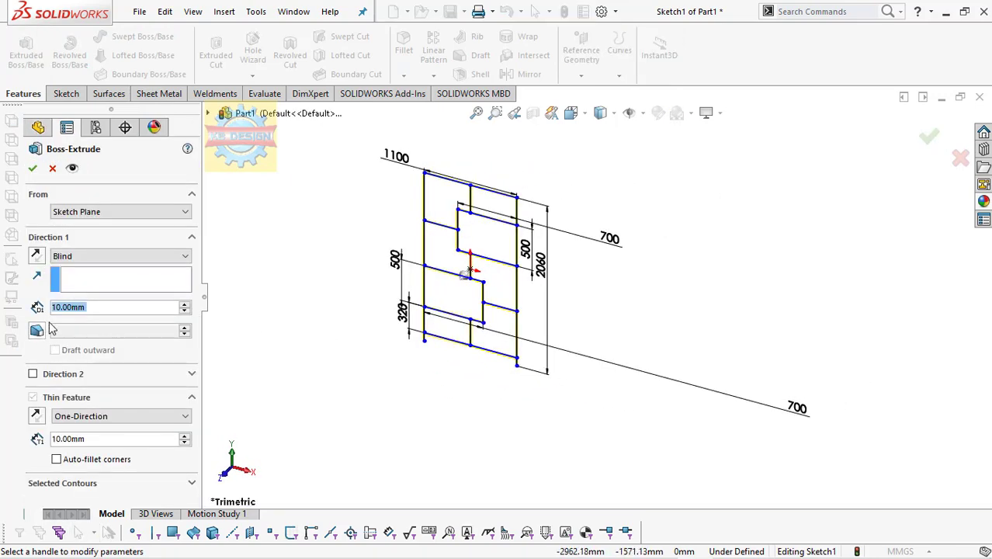
pyautogui.write('300')
pyautogui.press('Return')
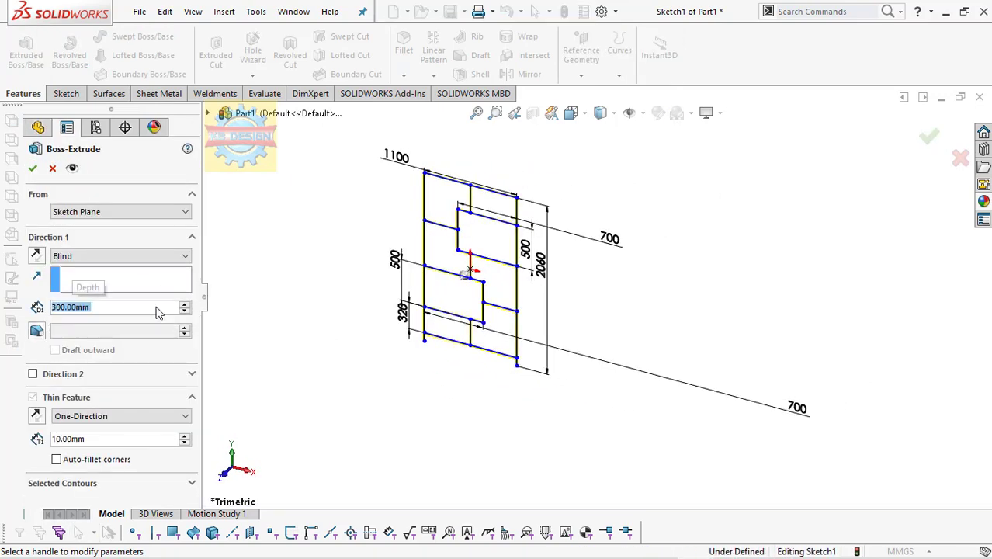
pyautogui.click(35, 256)
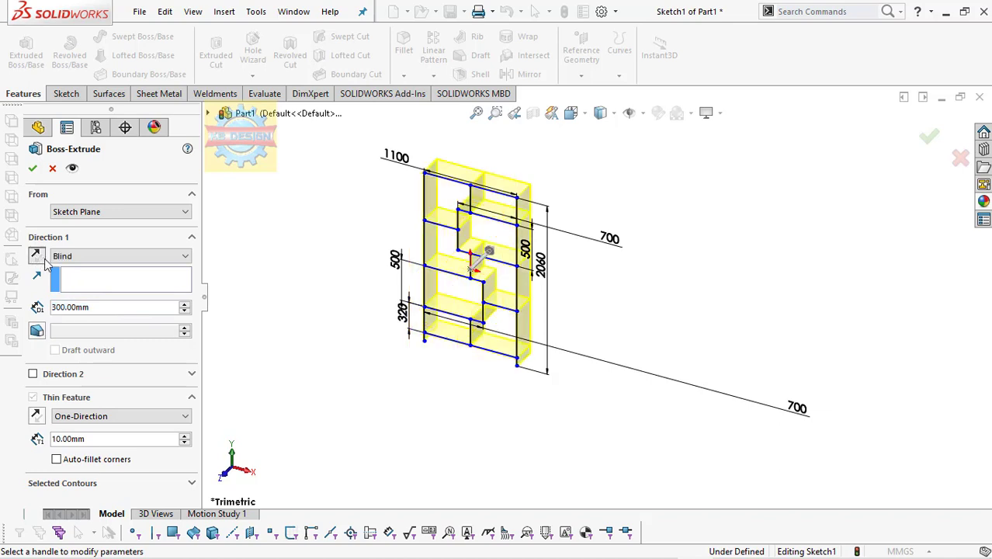
pyautogui.click(124, 419)
pyautogui.click(111, 450)
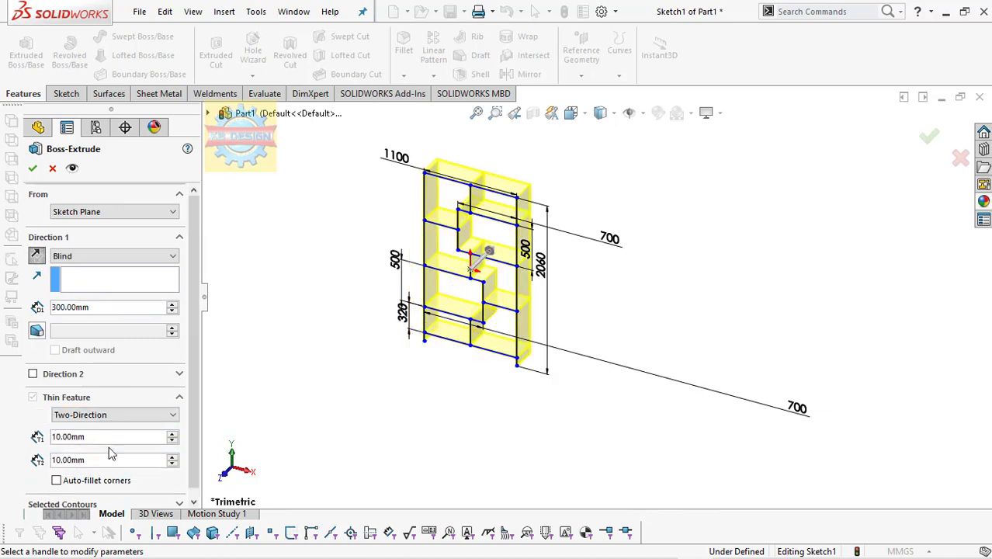
pyautogui.click(33, 169)
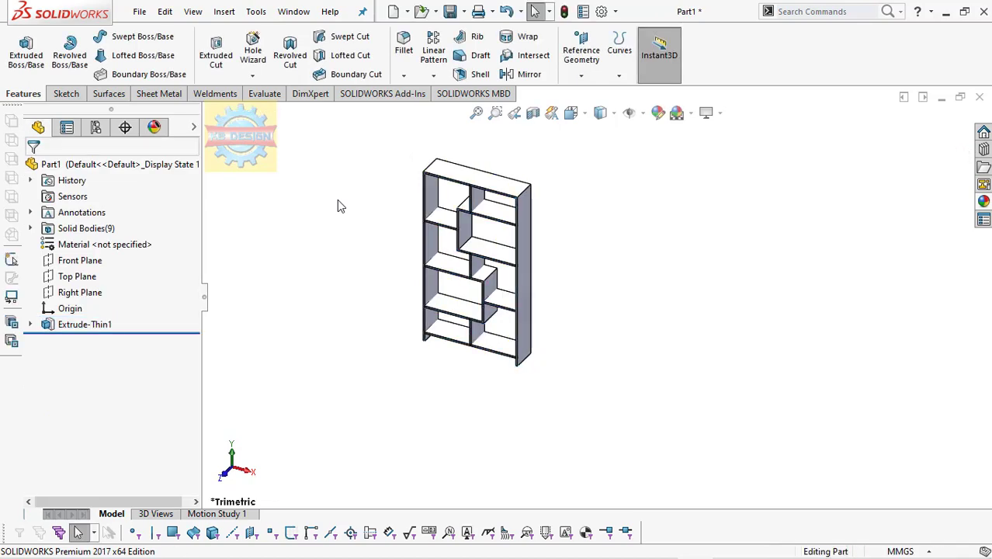
# Combine all nine Extrude-Thin1 bodies with an Add operation into one solid
pyautogui.click(219, 15)
pyautogui.moveTo(248, 81)
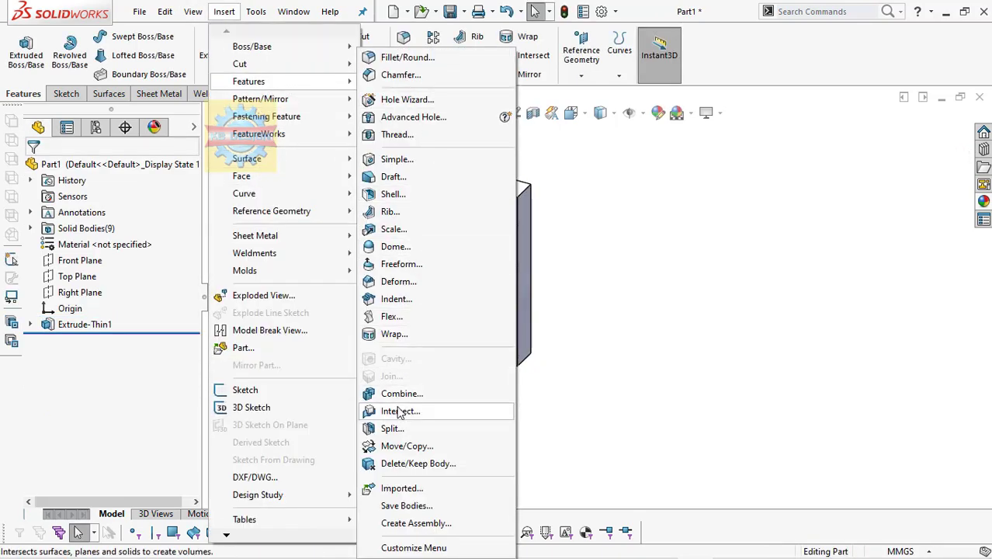
pyautogui.click(400, 399)
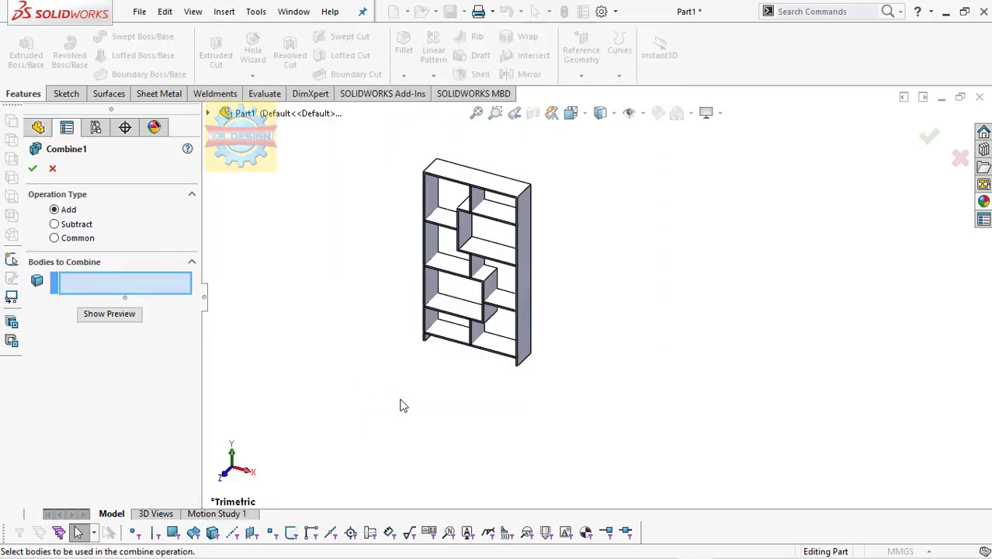
pyautogui.moveTo(320, 127); pyautogui.dragTo(621, 419)
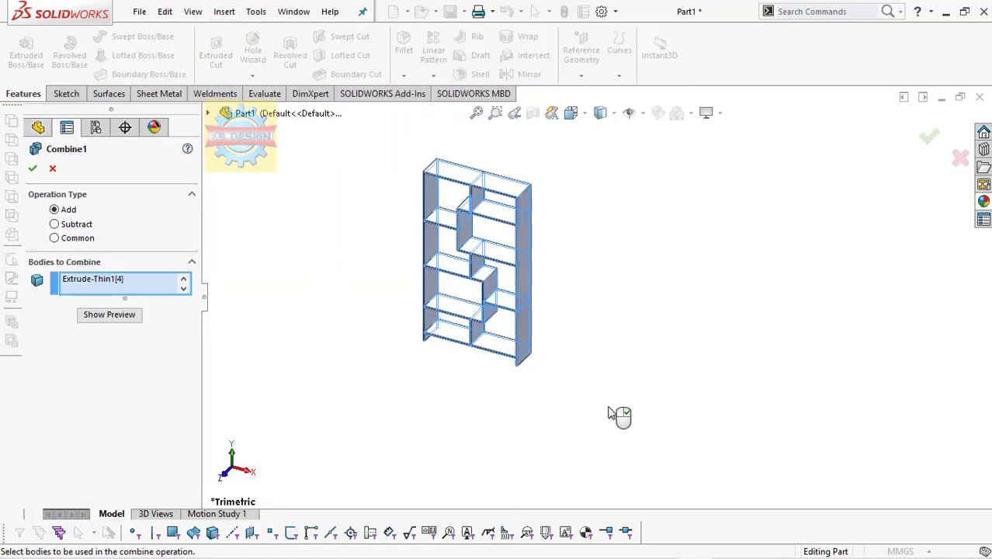
pyautogui.click(32, 168)
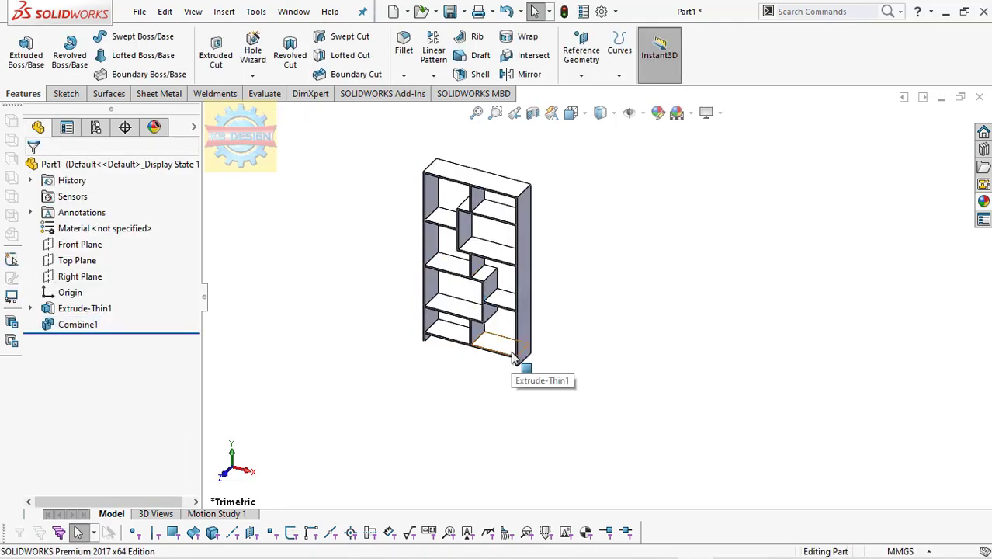
# Switch to Front view, zoom in on the bottom shelf, and select its front face
pyautogui.press('space')
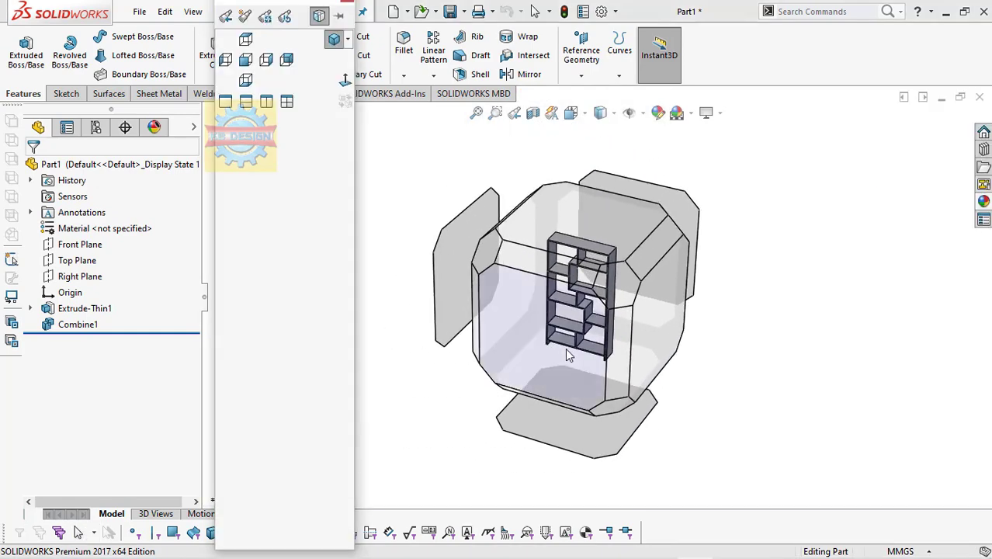
pyautogui.click(565, 348)
pyautogui.scroll(-1, 702, 467)
pyautogui.scroll(-1, 671, 470)
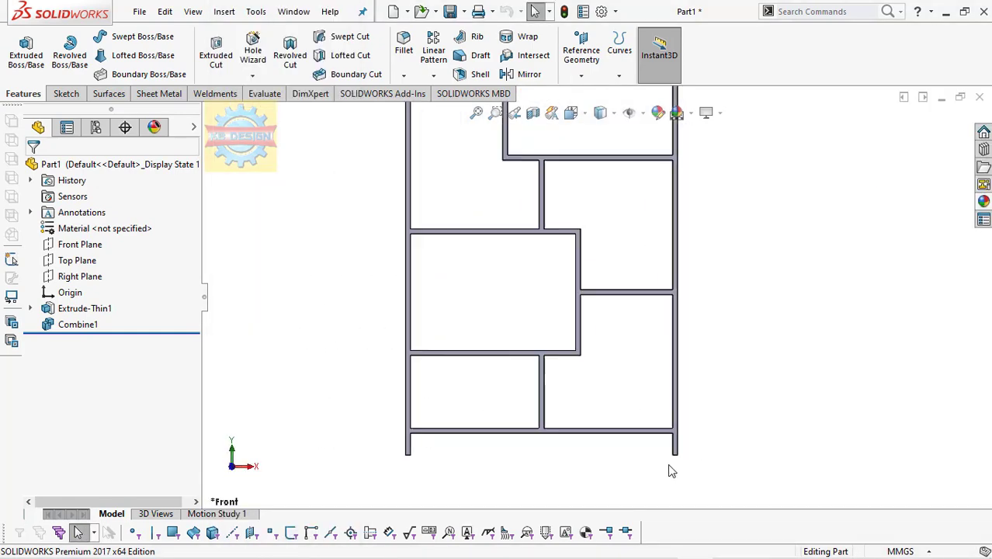
pyautogui.keyDown('ctrl'); pyautogui.moveTo(597, 456); pyautogui.dragTo(597, 417, button='middle'); pyautogui.keyUp('ctrl')
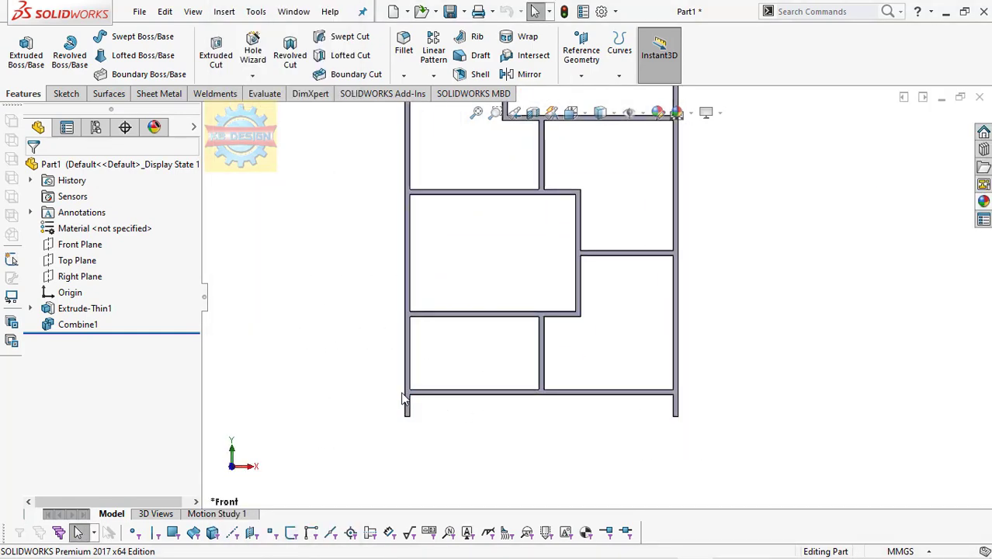
pyautogui.scroll(-3, 658, 401)
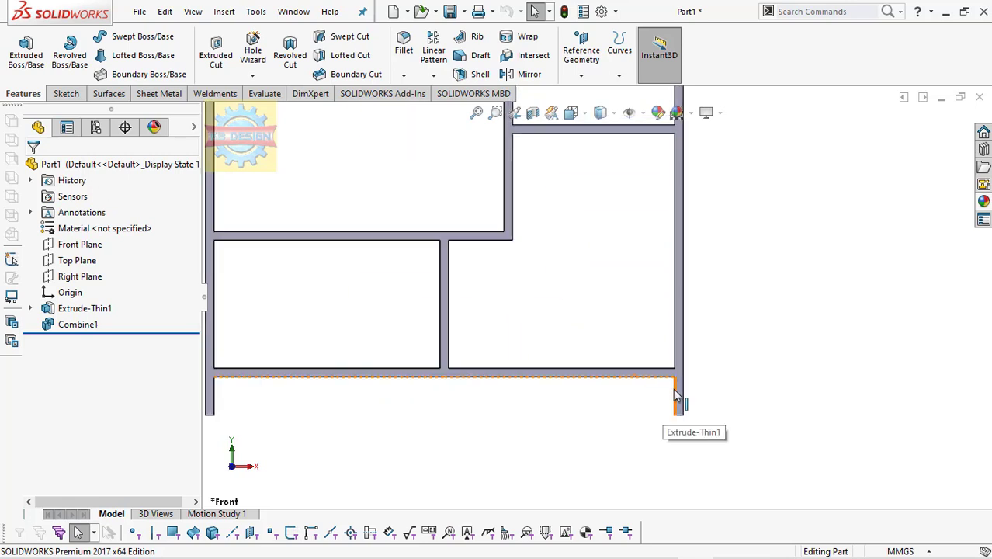
pyautogui.click(679, 384)
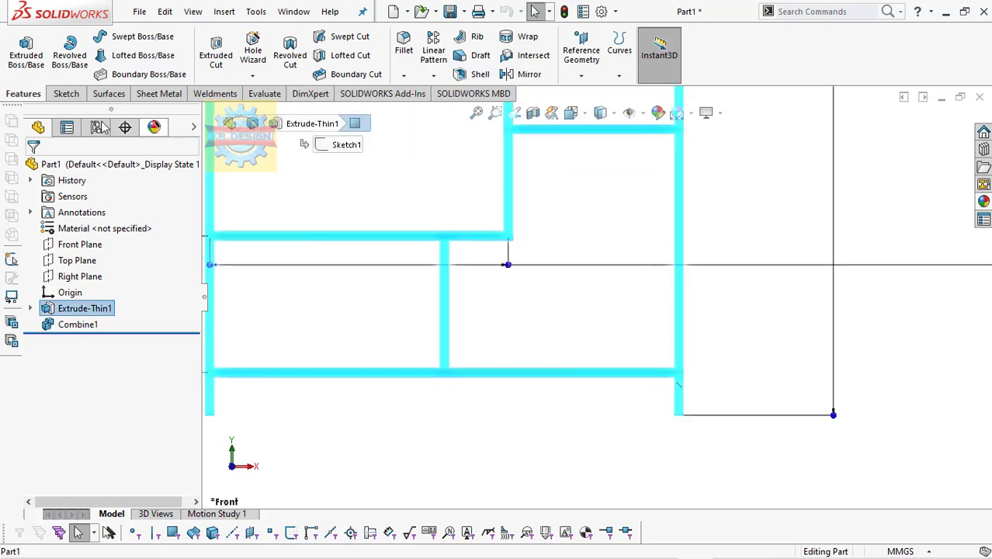
# Sketch a corner rectangle across the bottom strip and extrude it 10 mm as a separate plinth body
pyautogui.click(67, 94)
pyautogui.click(20, 51)
pyautogui.click(110, 55)
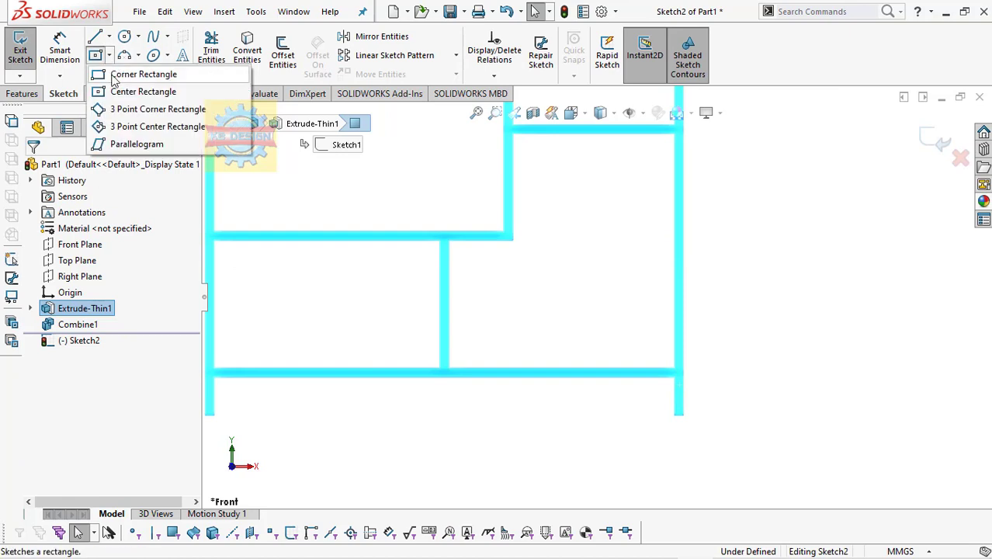
pyautogui.click(143, 73)
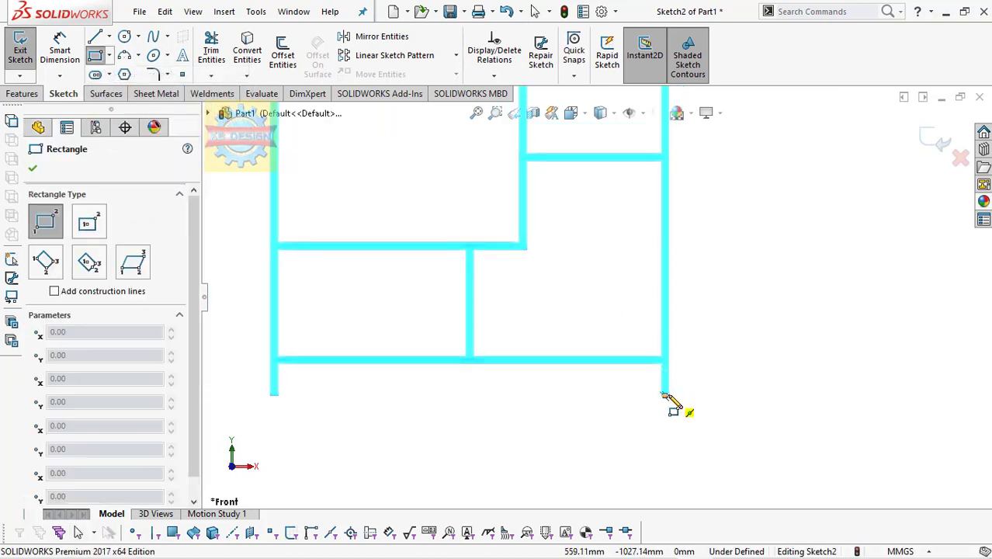
pyautogui.click(665, 395)
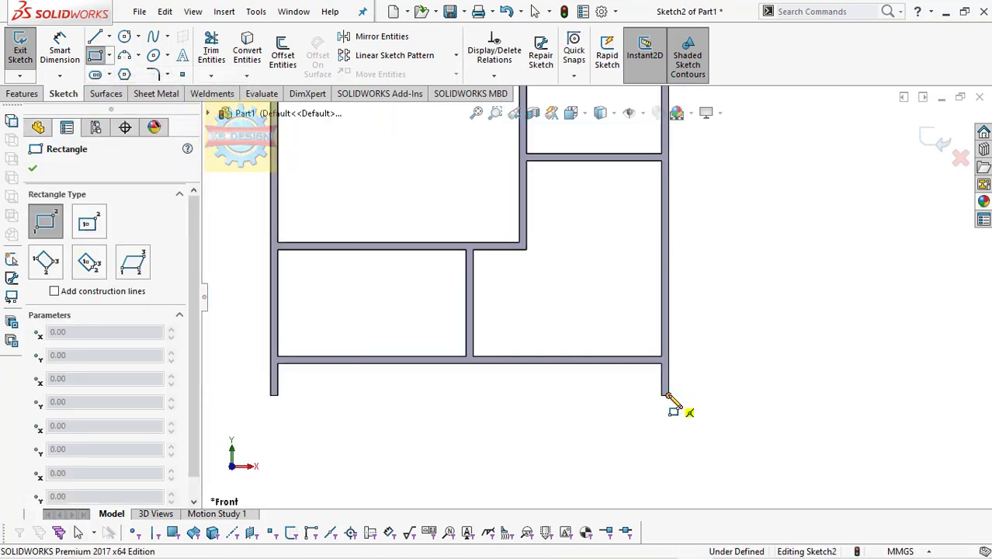
pyautogui.click(277, 357)
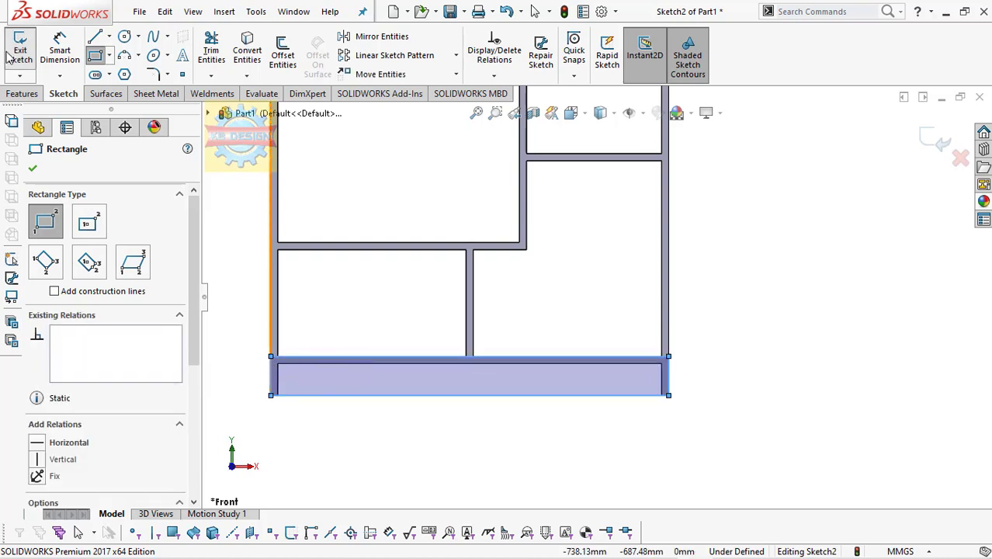
pyautogui.click(10, 95)
pyautogui.click(25, 51)
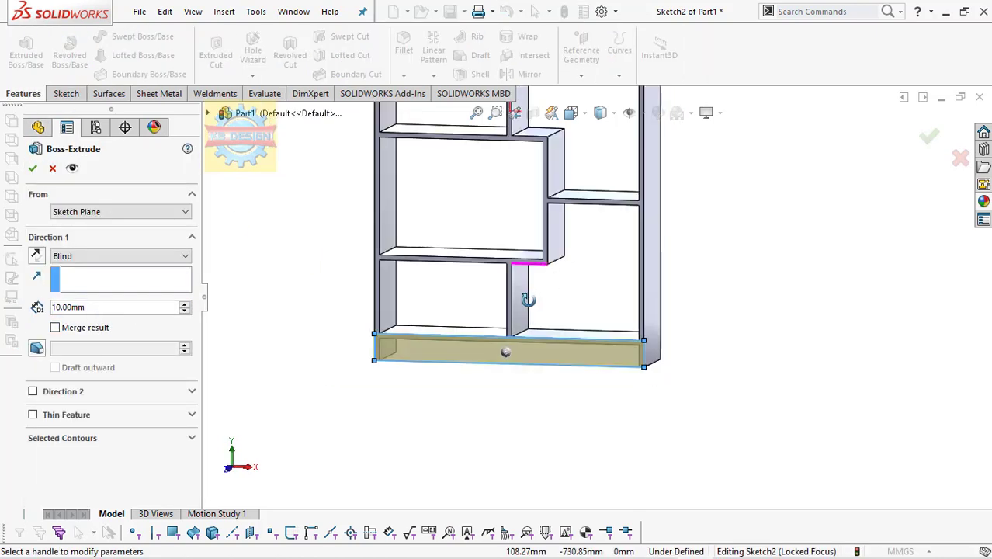
pyautogui.click(32, 169)
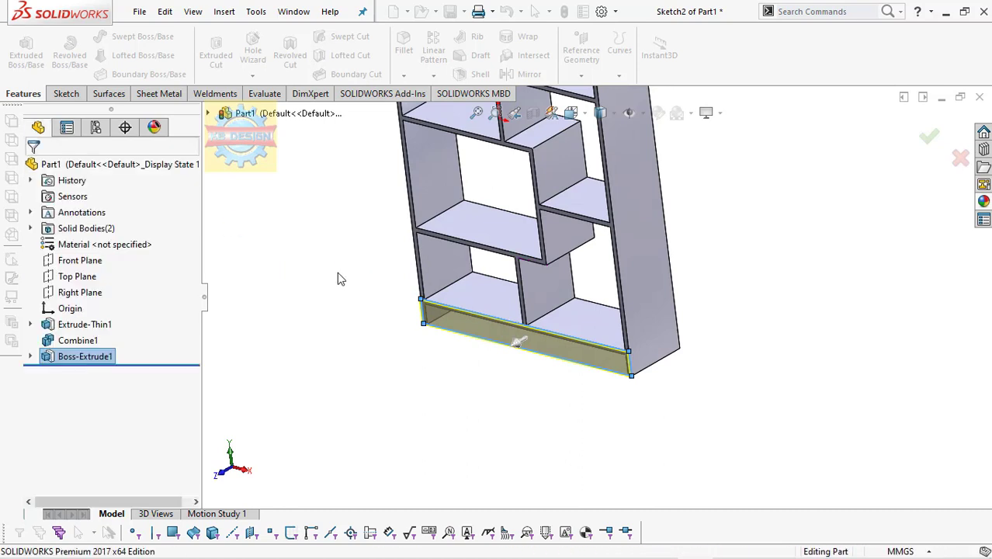
# Sketch a corner rectangle over the full bookshelf outline on Extrude-Thin1, viewed Normal To
pyautogui.scroll(3, 642, 279)
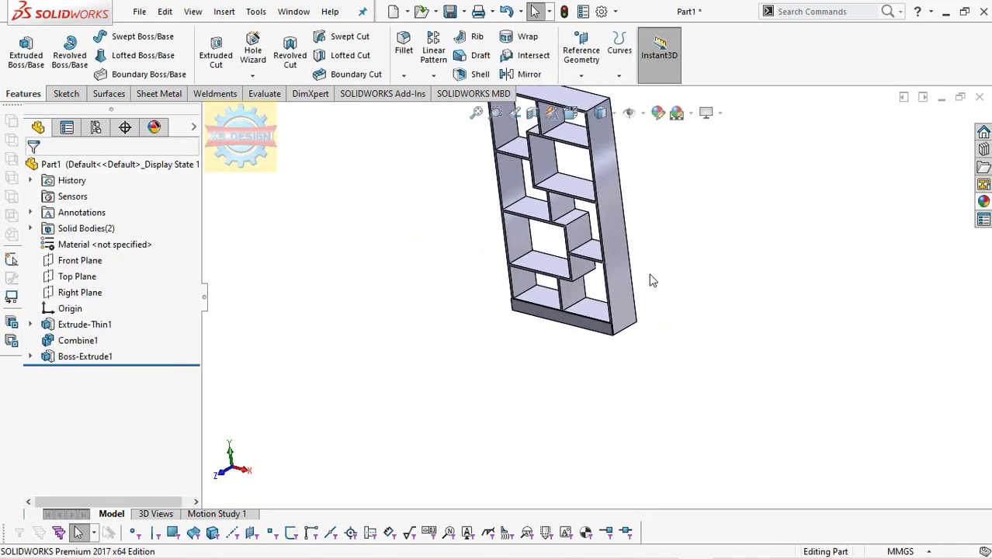
pyautogui.moveTo(642, 280)
pyautogui.mouseDown(button='middle')
pyautogui.moveTo(534, 309)
pyautogui.moveTo(454, 317)
pyautogui.mouseUp(button='middle')
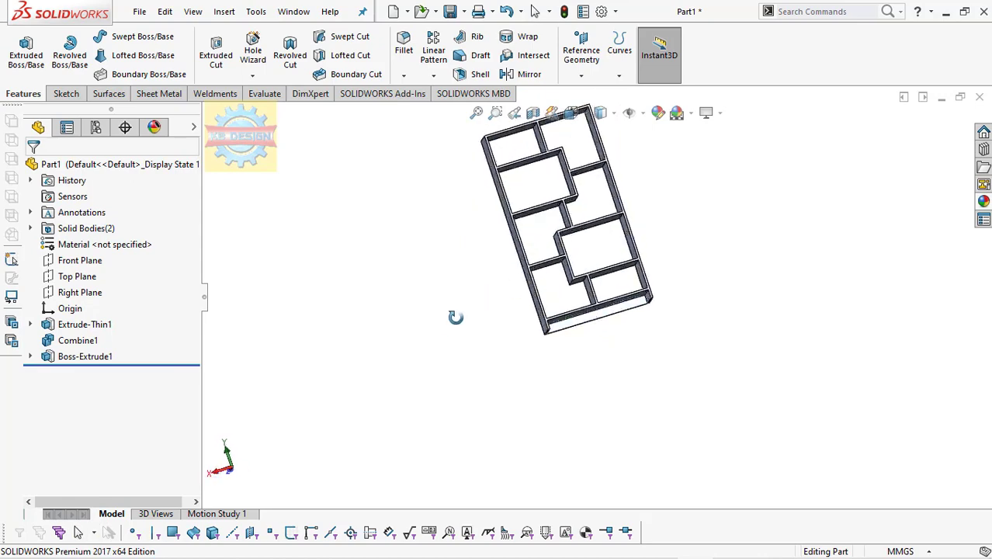
pyautogui.scroll(-2, 586, 324)
pyautogui.scroll(-2, 590, 322)
pyautogui.scroll(-2, 590, 322)
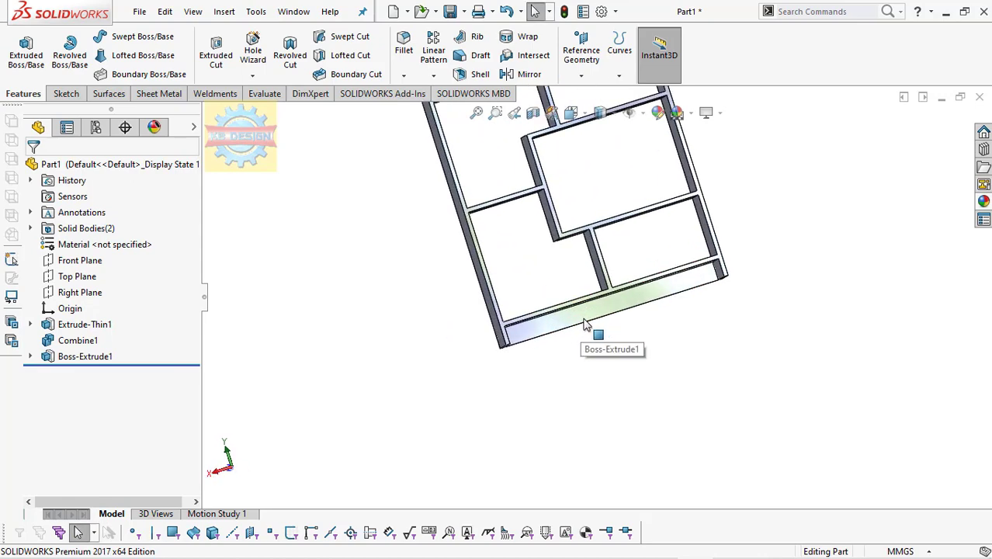
pyautogui.scroll(-2, 485, 332)
pyautogui.click(469, 332)
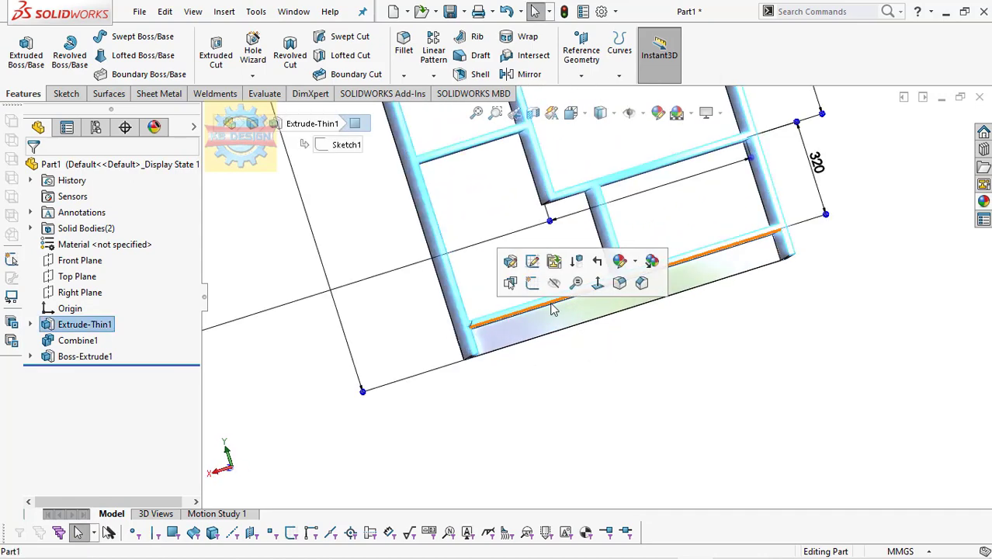
pyautogui.click(608, 289)
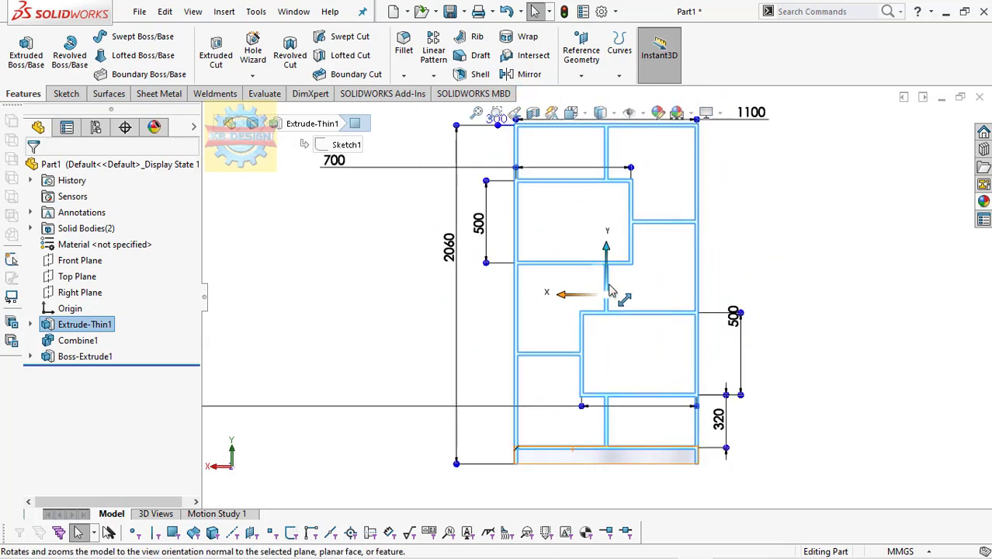
pyautogui.click(24, 64)
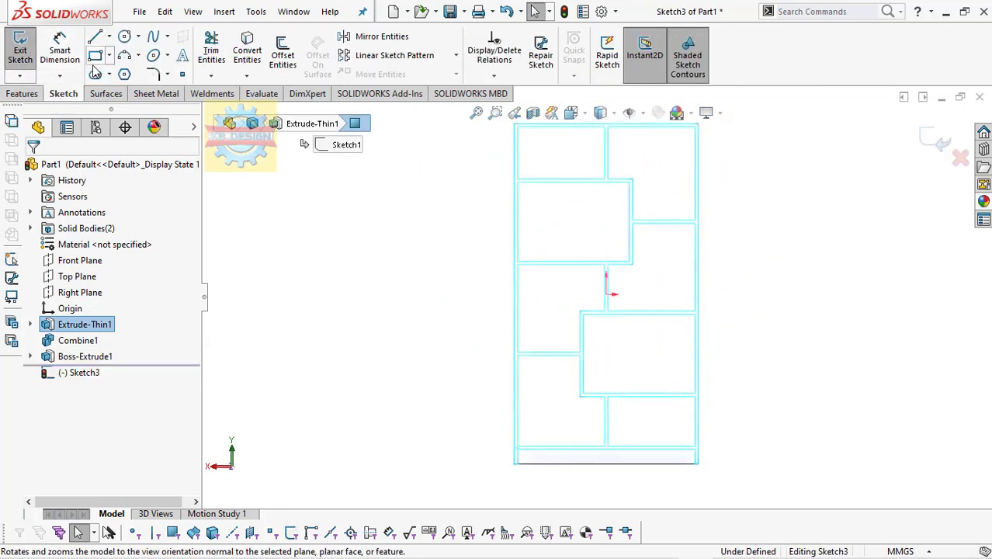
pyautogui.click(96, 57)
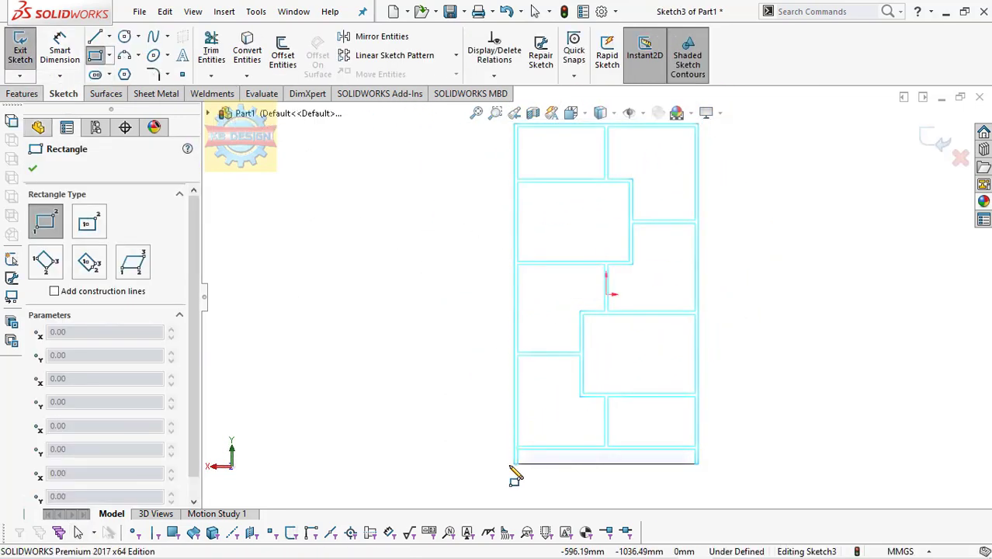
pyautogui.click(513, 466)
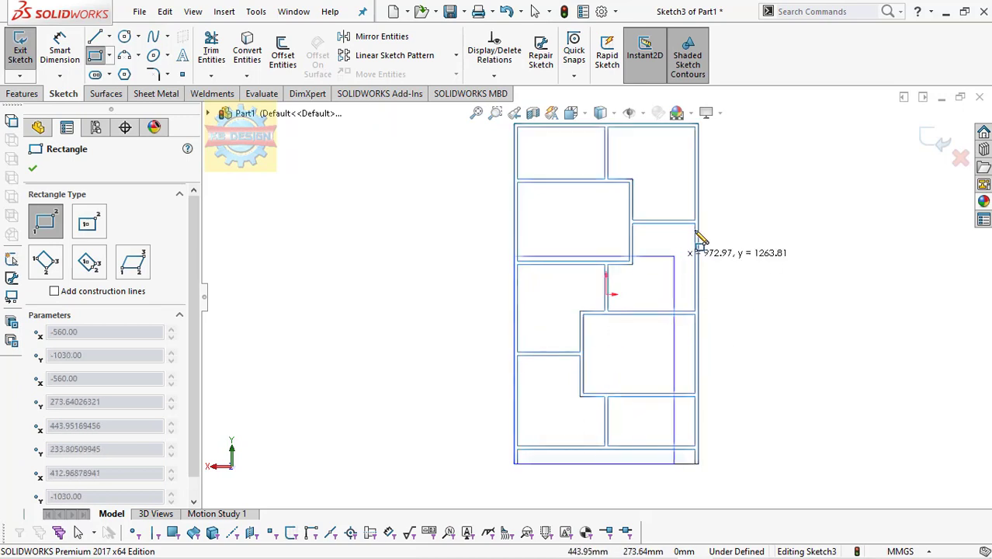
pyautogui.click(697, 124)
# Extrude the outline 10 mm with Merge result off to form the back panel
pyautogui.click(23, 93)
pyautogui.click(25, 50)
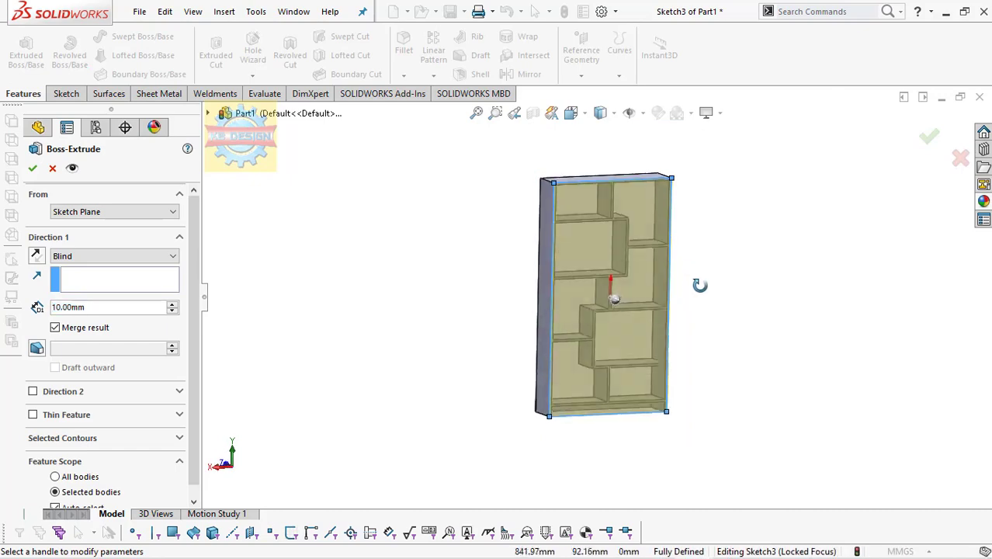
pyautogui.click(101, 327)
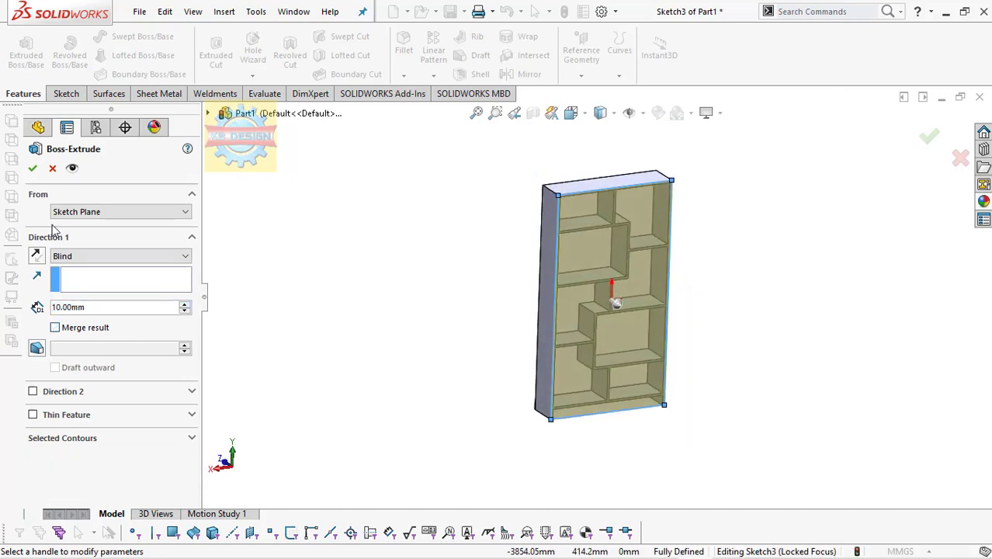
pyautogui.click(31, 171)
# Open the Appearance settings for the whole Part1 bookshelf
pyautogui.moveTo(509, 288)
pyautogui.mouseDown(button='middle')
pyautogui.moveTo(647, 286)
pyautogui.moveTo(650, 330)
pyautogui.moveTo(695, 321)
pyautogui.mouseUp(button='middle')
pyautogui.scroll(-2, 362, 155)
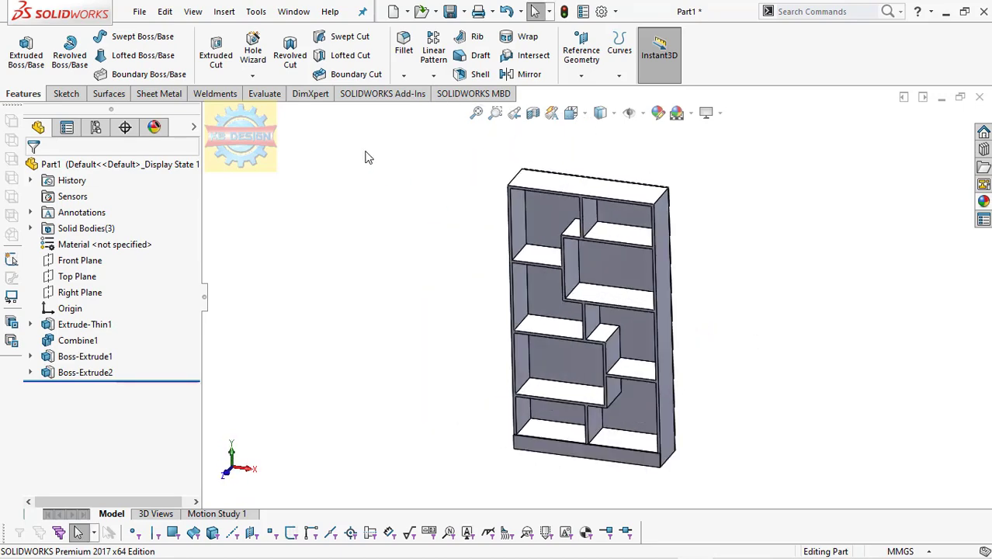
pyautogui.scroll(1, 753, 372)
pyautogui.scroll(-2, 719, 386)
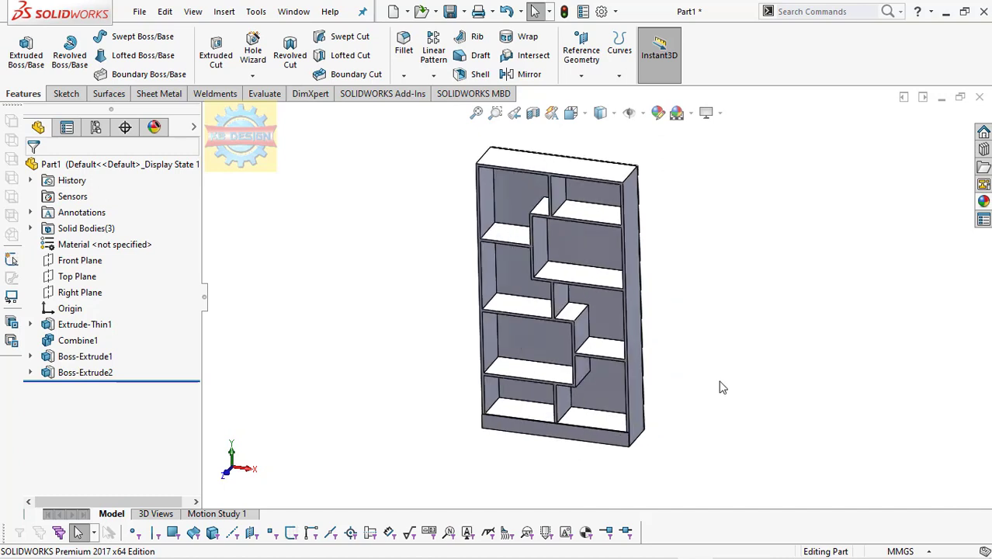
pyautogui.rightClick(147, 165)
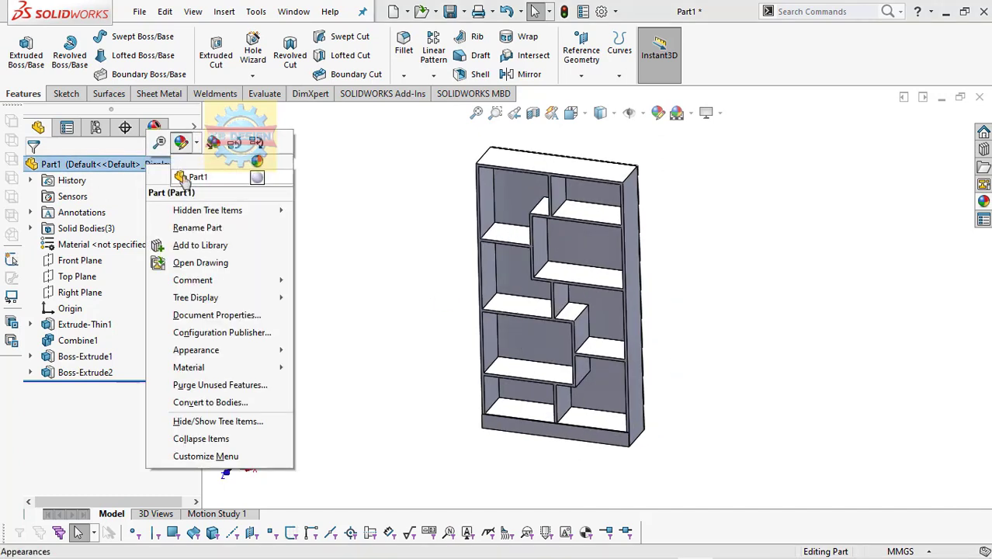
pyautogui.click(186, 178)
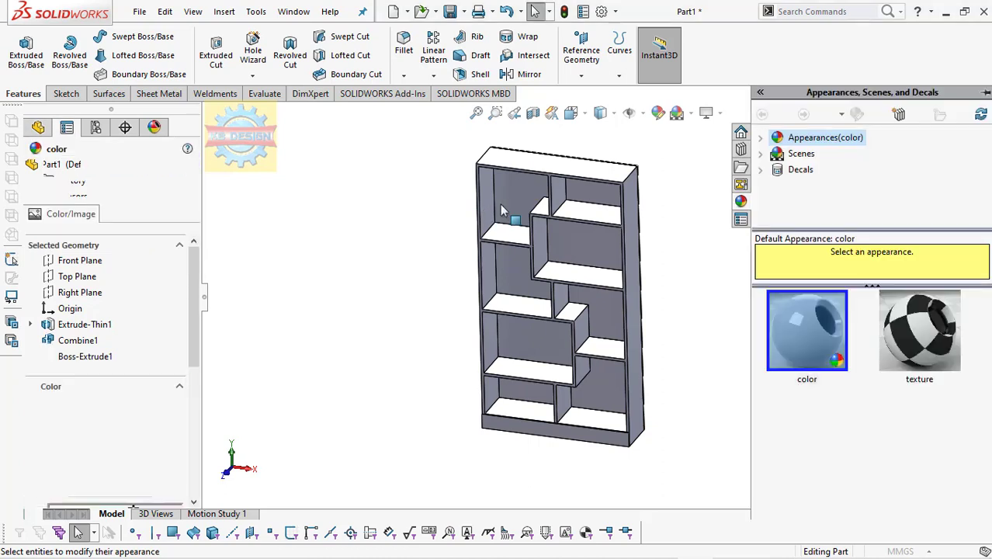
# Apply polished teak 2d from Appearances > Organic > Wood and confirm
pyautogui.click(761, 137)
pyautogui.scroll(-2, 854, 187)
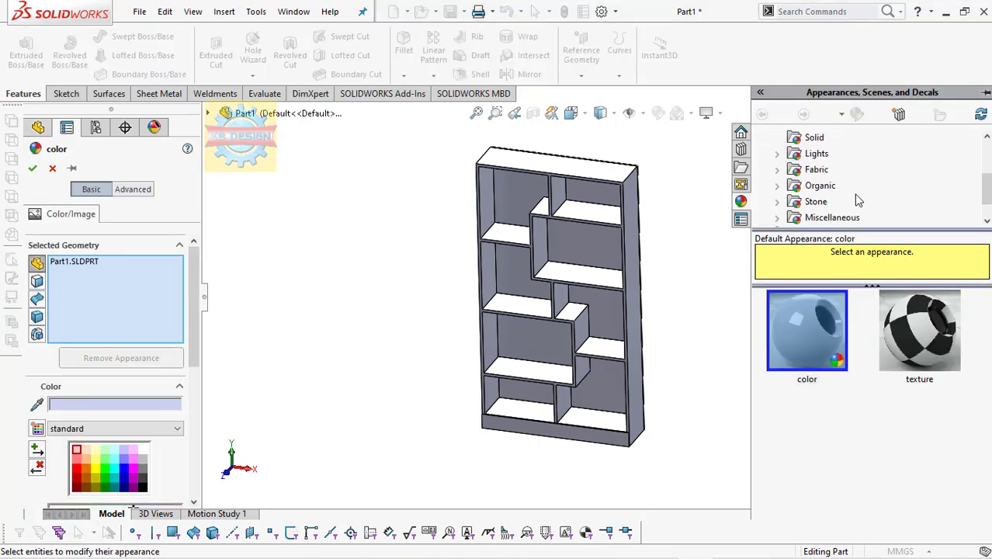
pyautogui.scroll(-1, 857, 197)
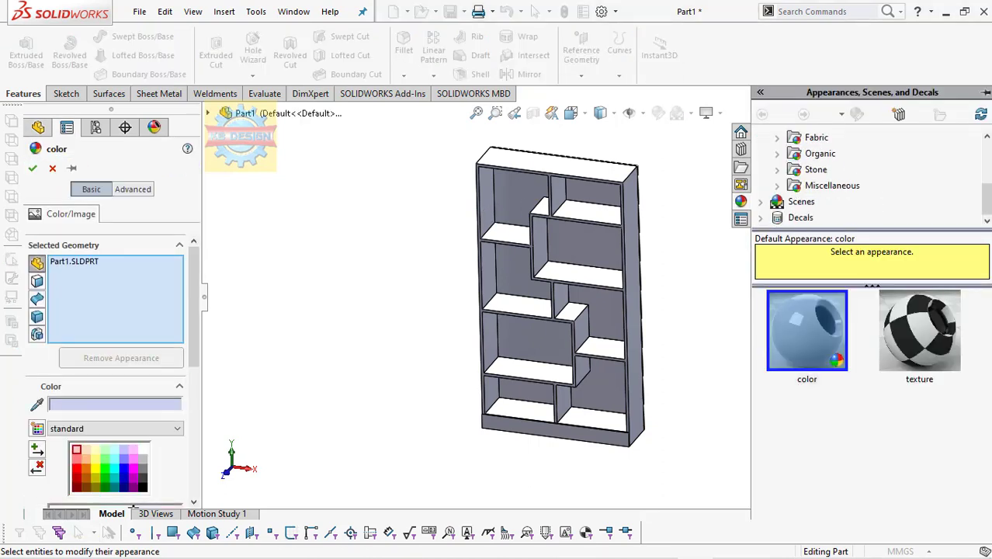
pyautogui.click(777, 153)
pyautogui.click(840, 158)
pyautogui.scroll(-2, 927, 390)
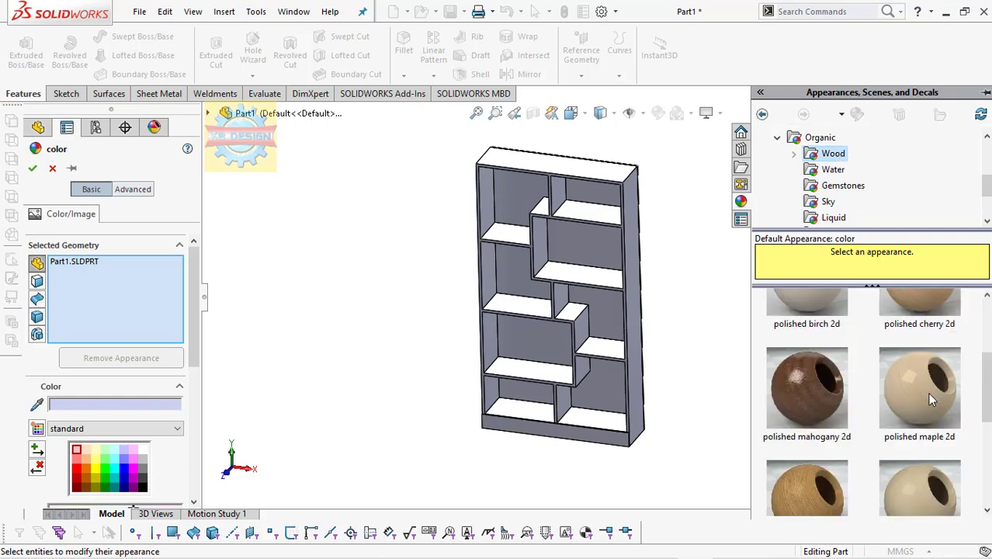
pyautogui.scroll(-2, 912, 407)
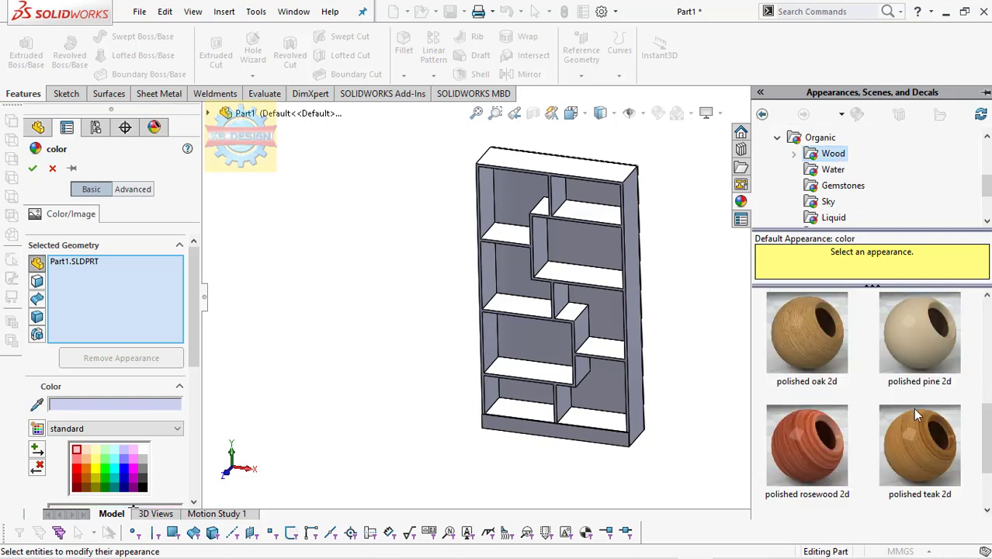
pyautogui.click(923, 432)
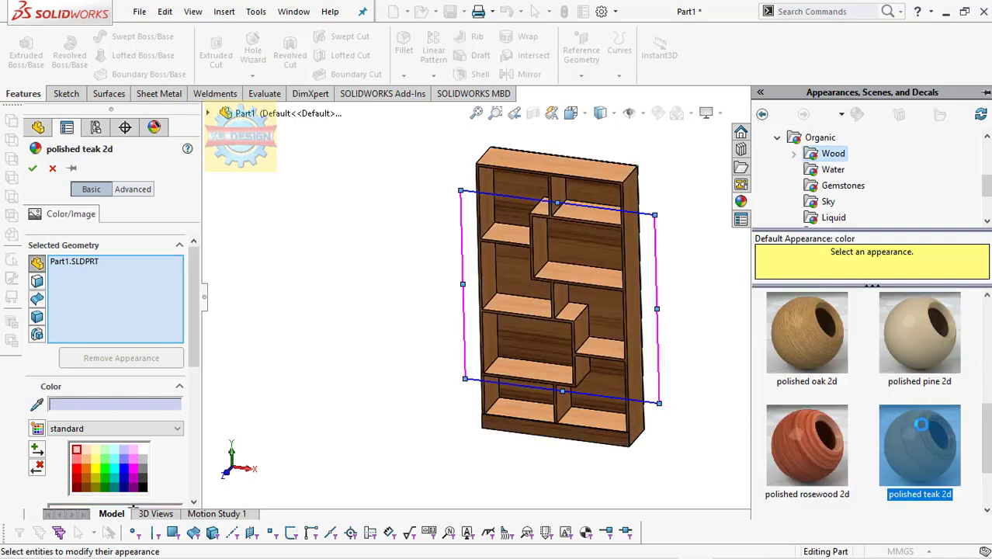
pyautogui.click(33, 169)
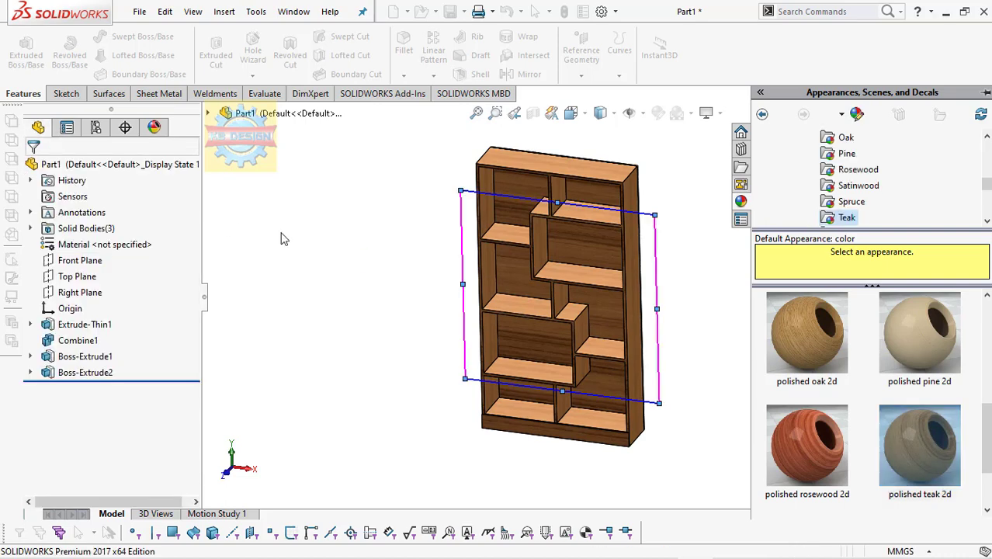